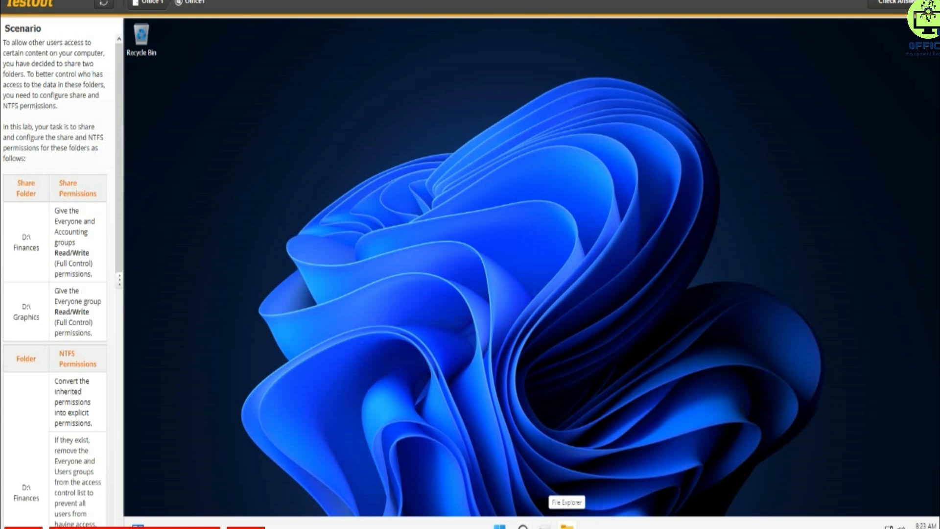
- Open the Data (D:) drive from This PC in File Explorer
left_click(567, 524)
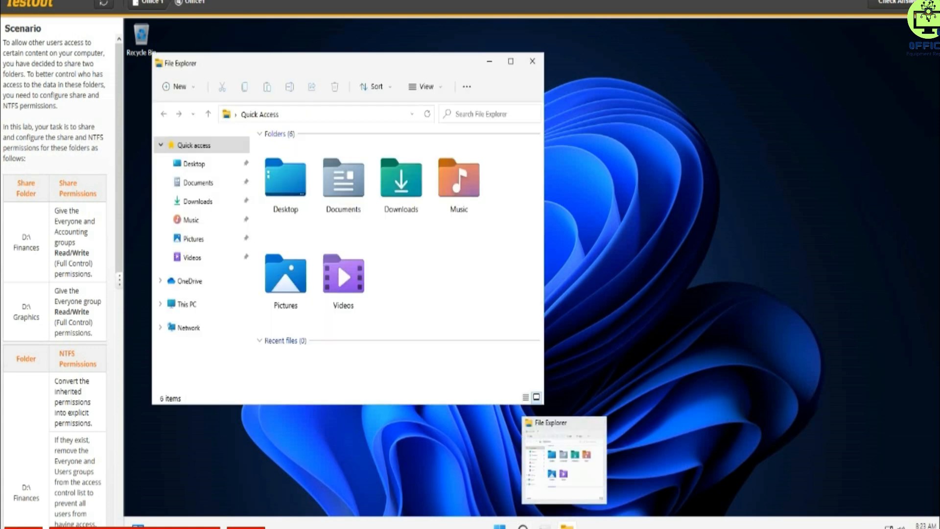
left_click(180, 306)
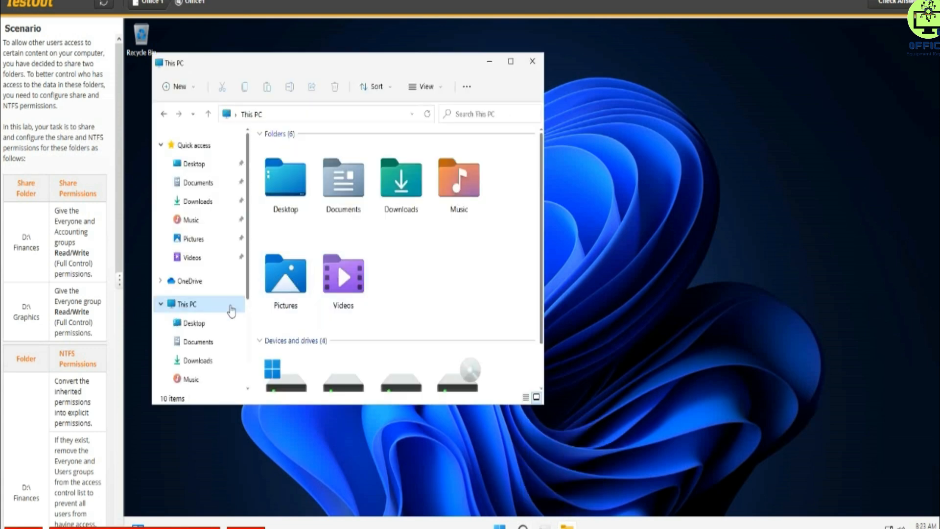
scroll(314, 323, "down", 1)
left_click(357, 361)
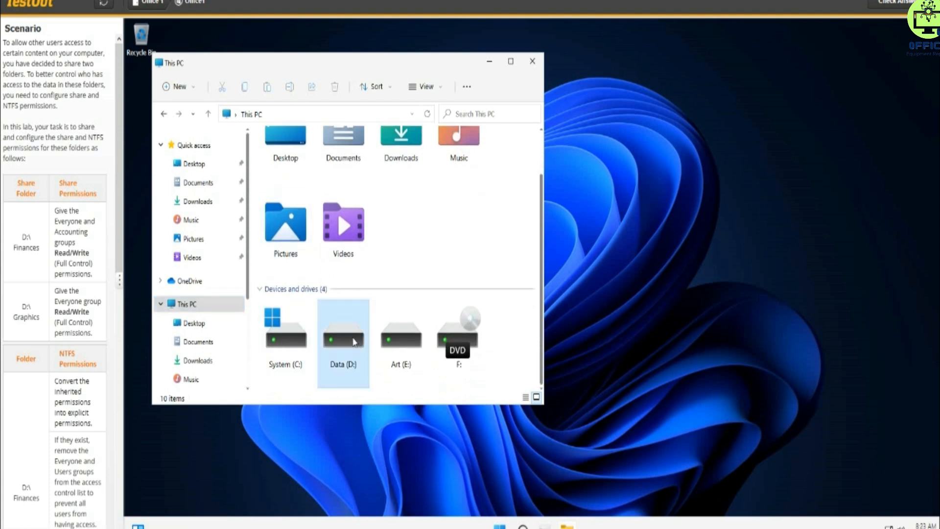
double_click(354, 342)
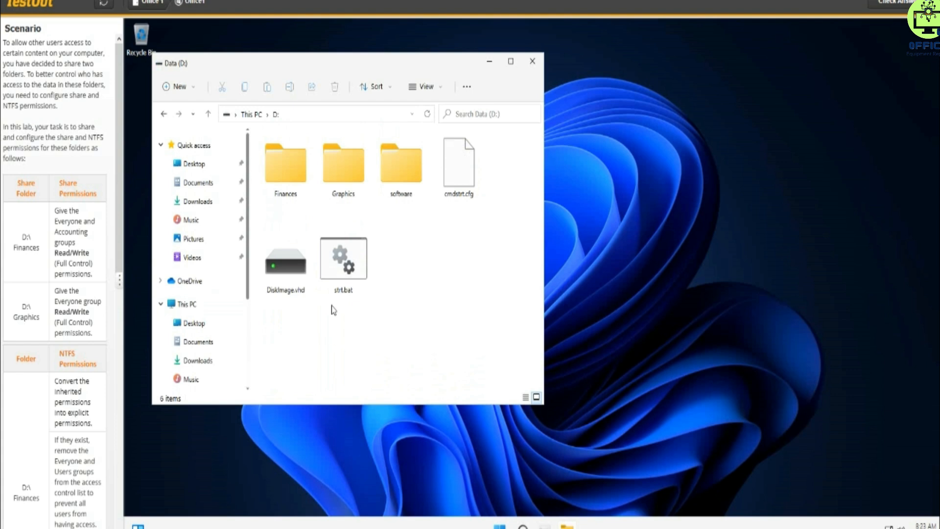
- Start sharing the Finances folder with specific people and add the Everyone group with Read/Write permission
left_click(283, 184)
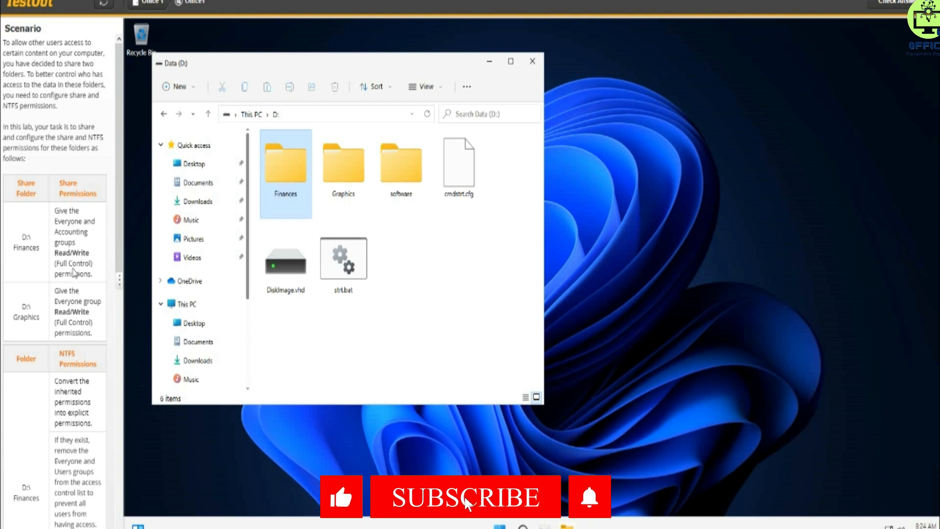
right_click(279, 158)
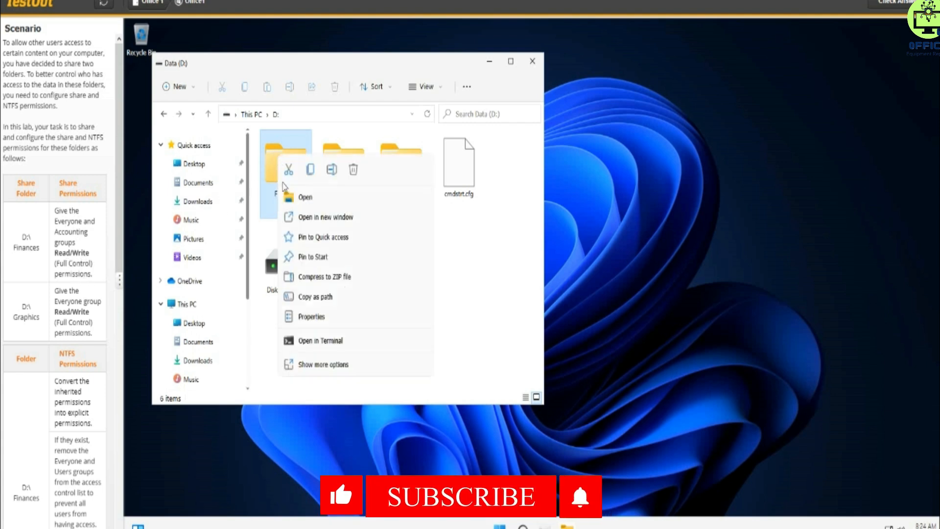
left_click(323, 370)
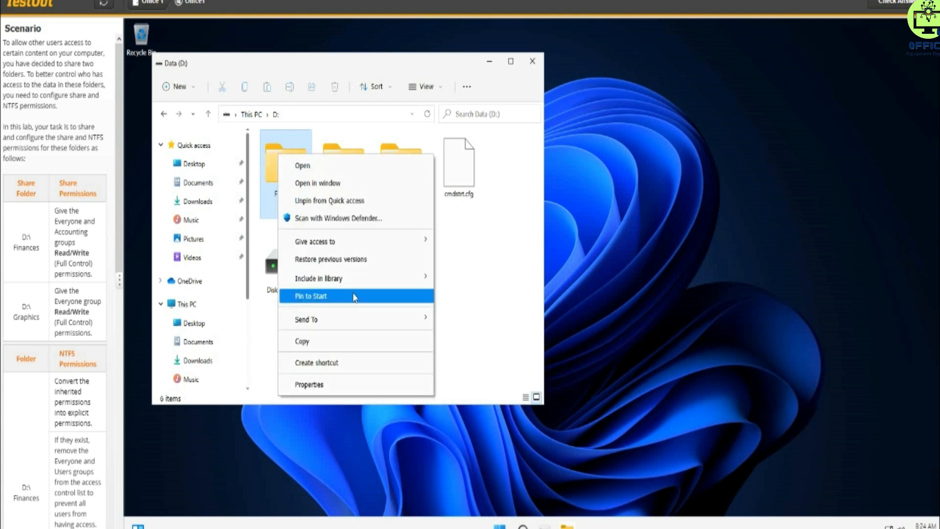
mouse_move(348, 247)
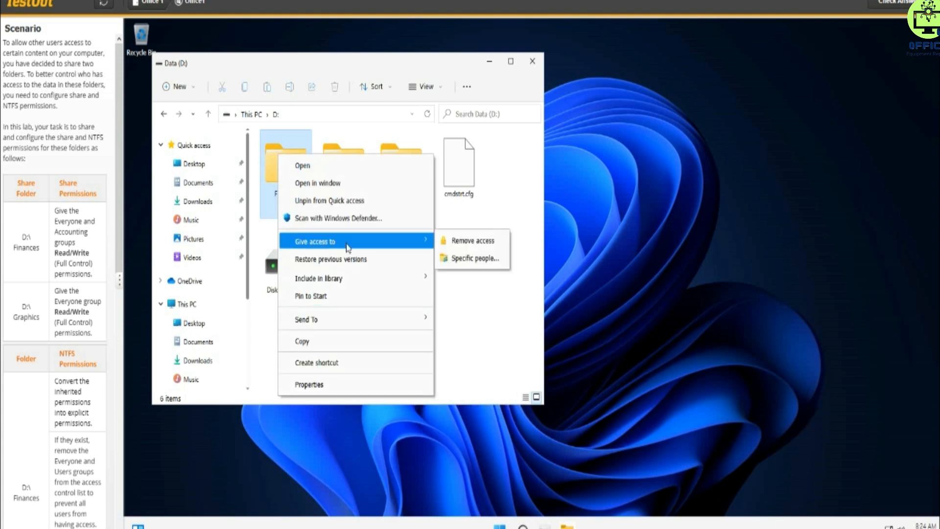
left_click(459, 264)
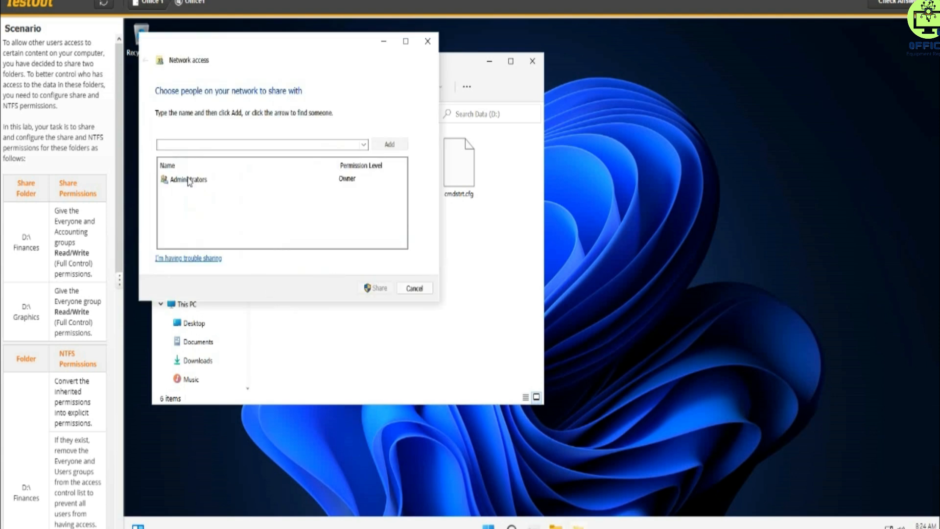
left_click(364, 145)
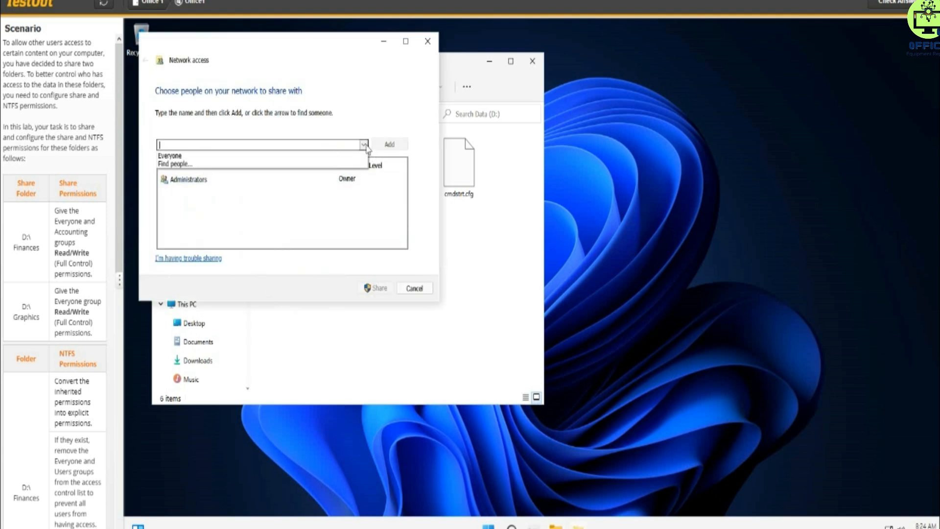
left_click(183, 156)
left_click(390, 144)
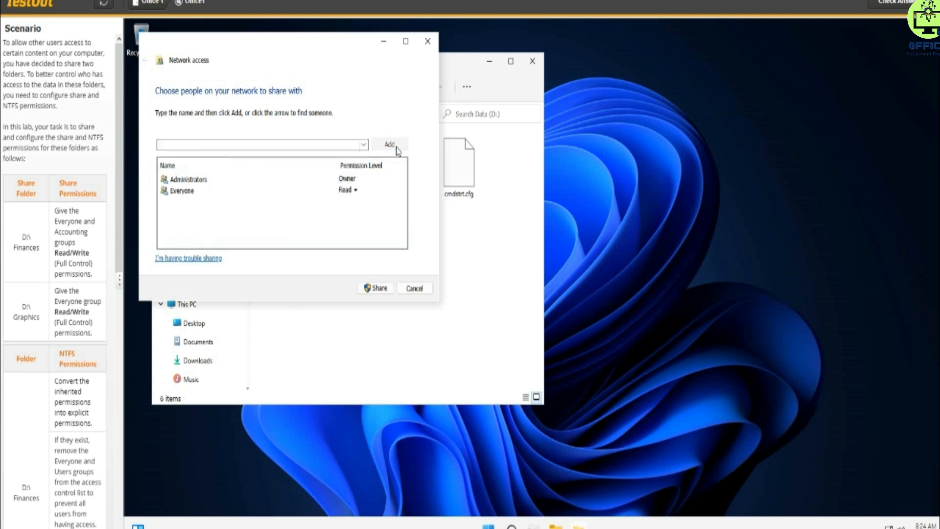
left_click(354, 191)
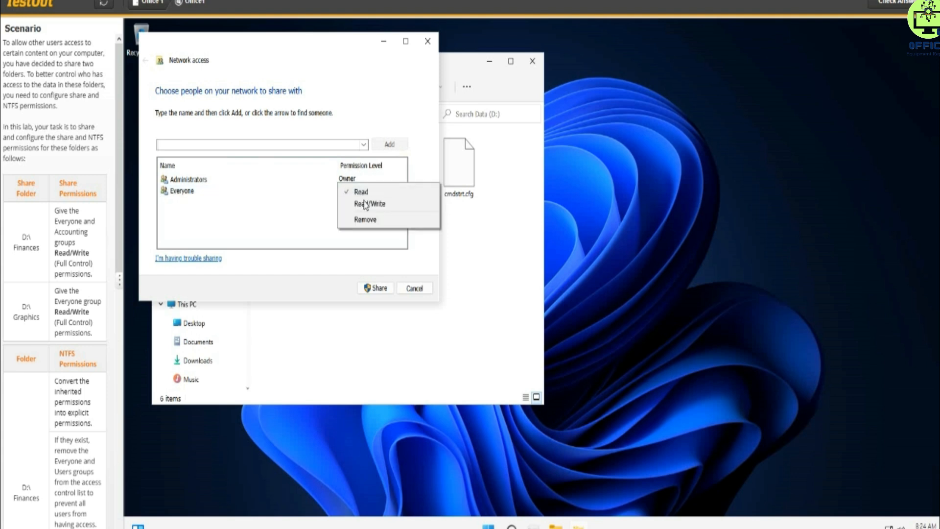
left_click(367, 203)
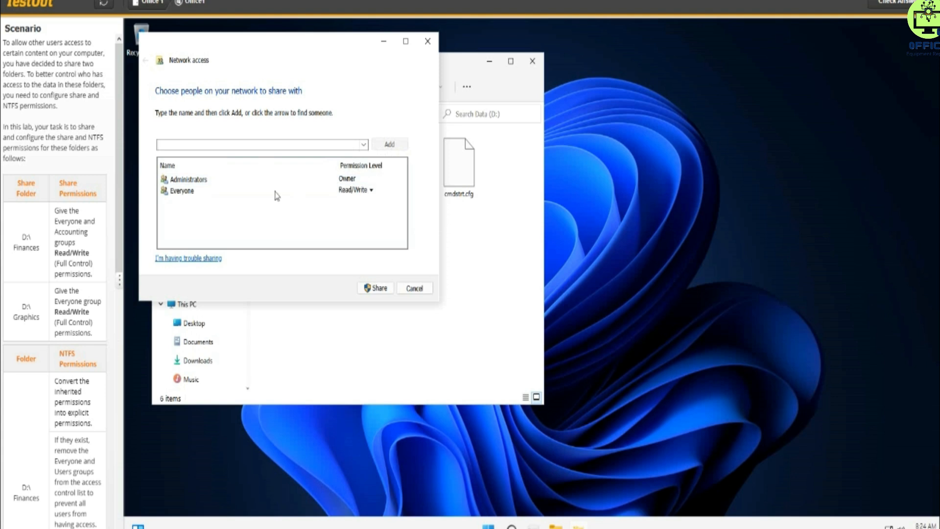
- Find and add the Accounting group with Read/Write permission, and complete the sharing of the Finances folder
left_click(364, 145)
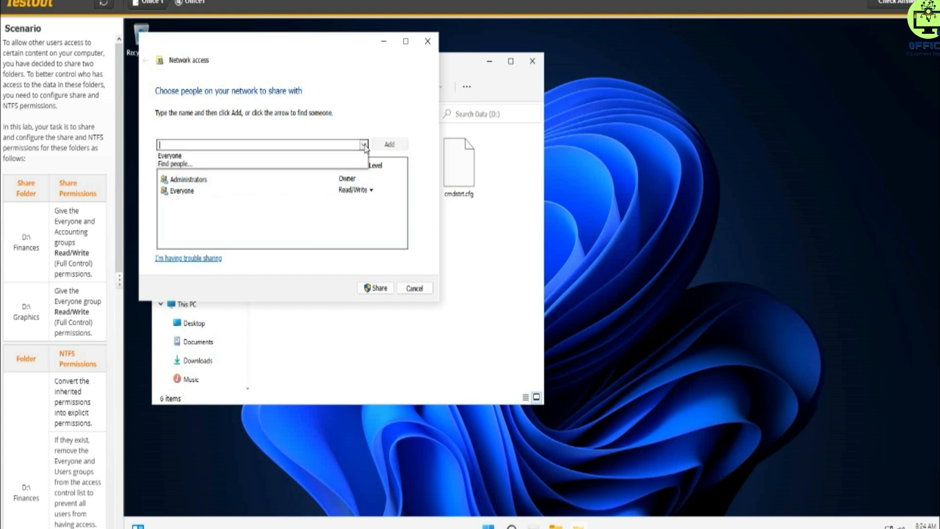
left_click(171, 165)
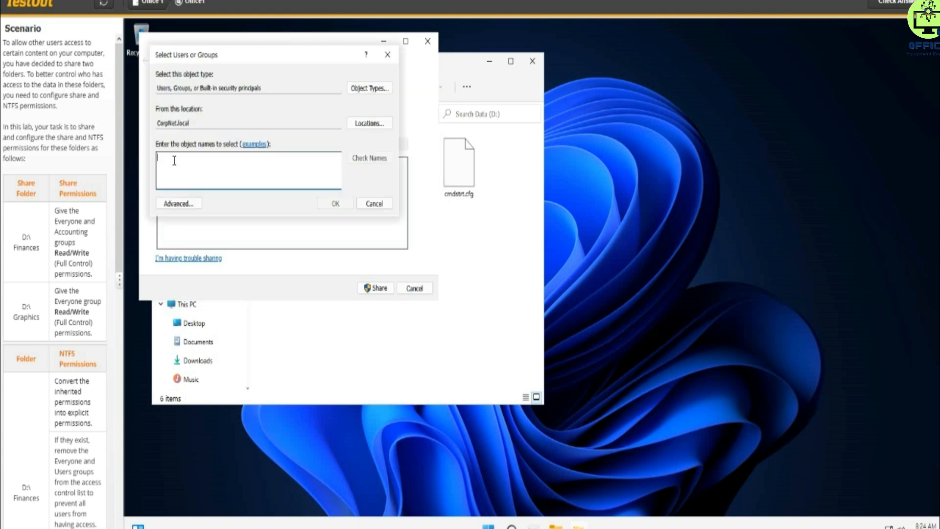
type("A")
left_click(372, 158)
left_click(336, 204)
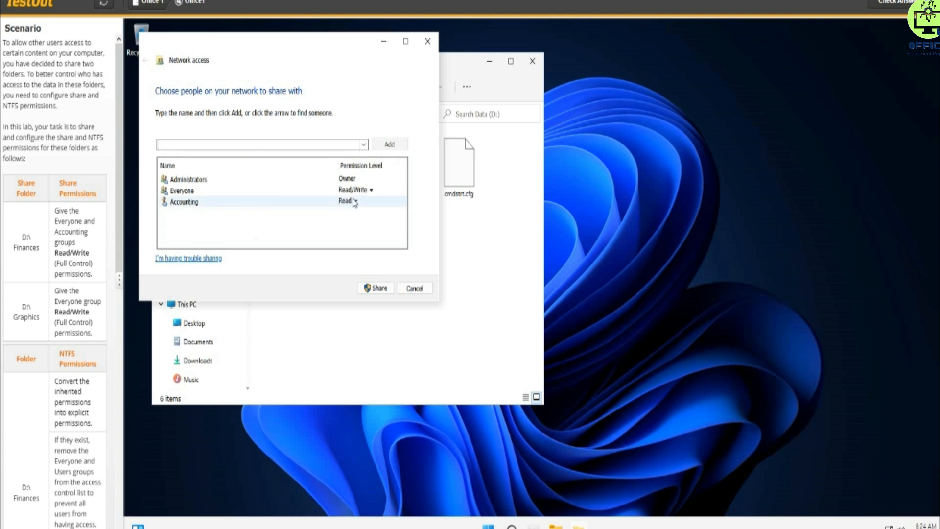
left_click(355, 203)
left_click(369, 213)
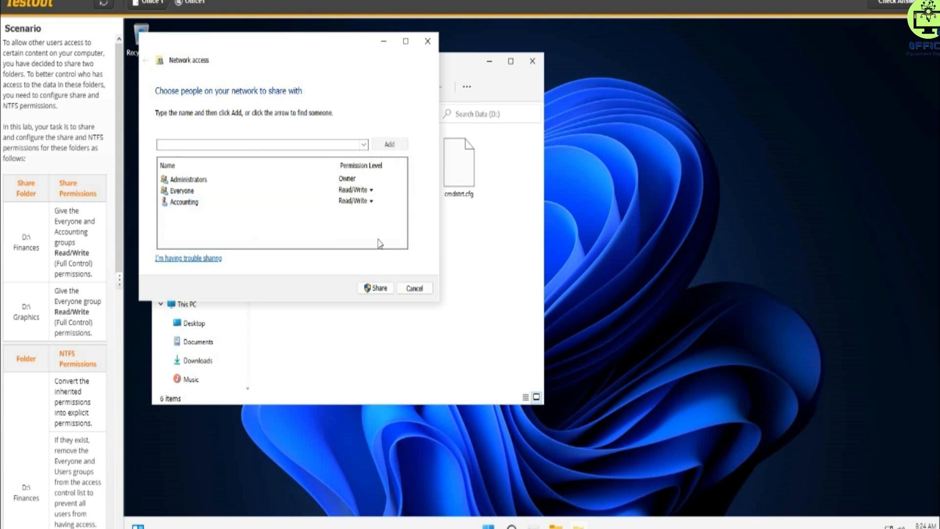
left_click(377, 290)
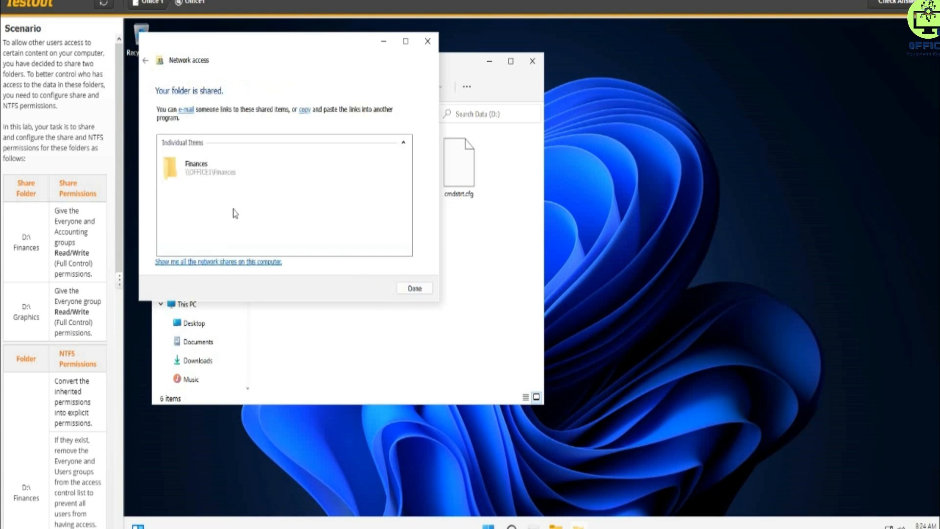
left_click(415, 288)
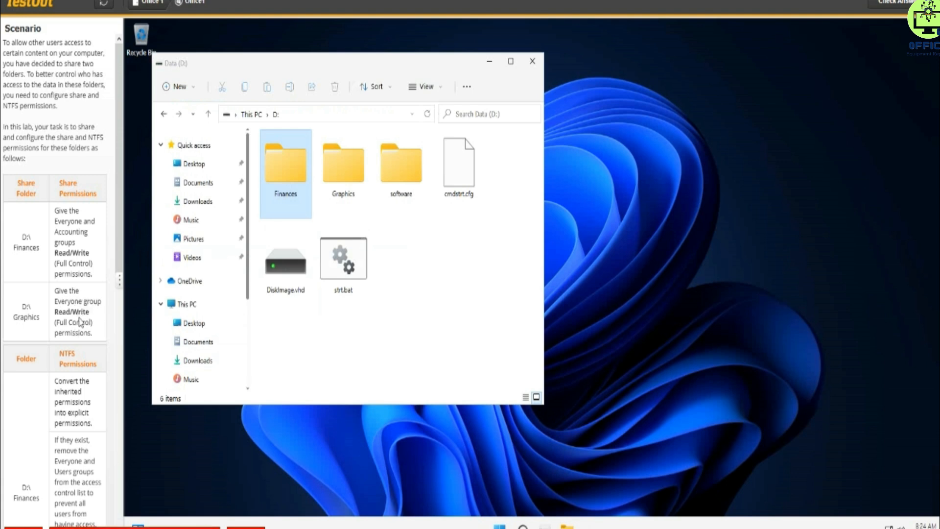
- Share the Graphics folder with specific people, giving the Everyone group Read/Write permission
right_click(342, 174)
right_click(342, 173)
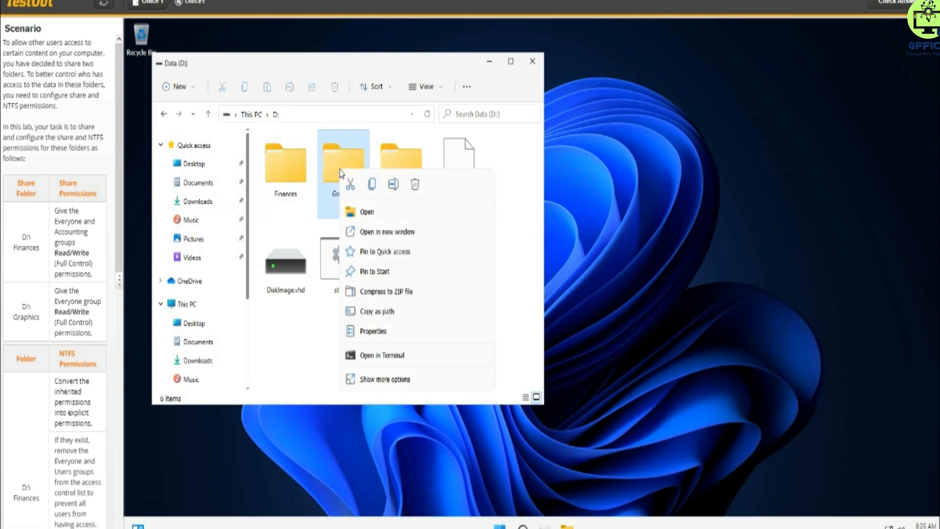
left_click(387, 379)
mouse_move(423, 262)
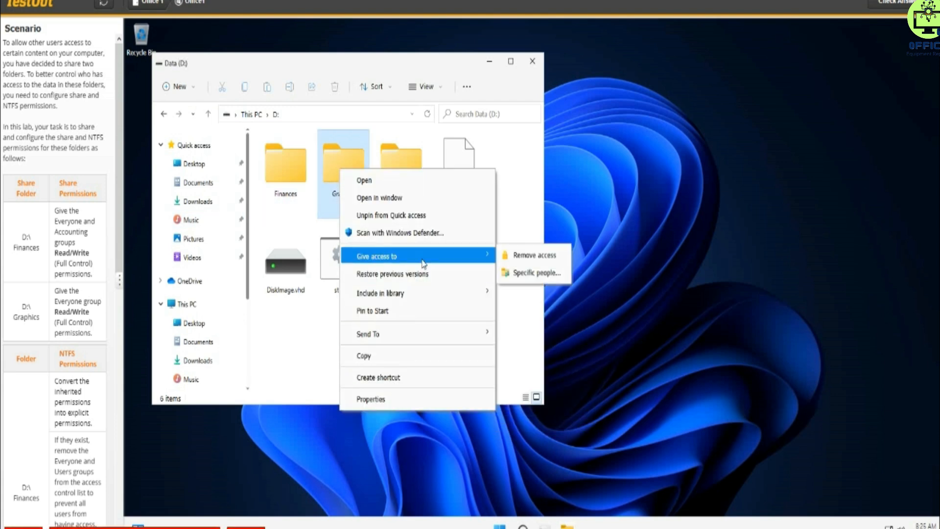
left_click(540, 274)
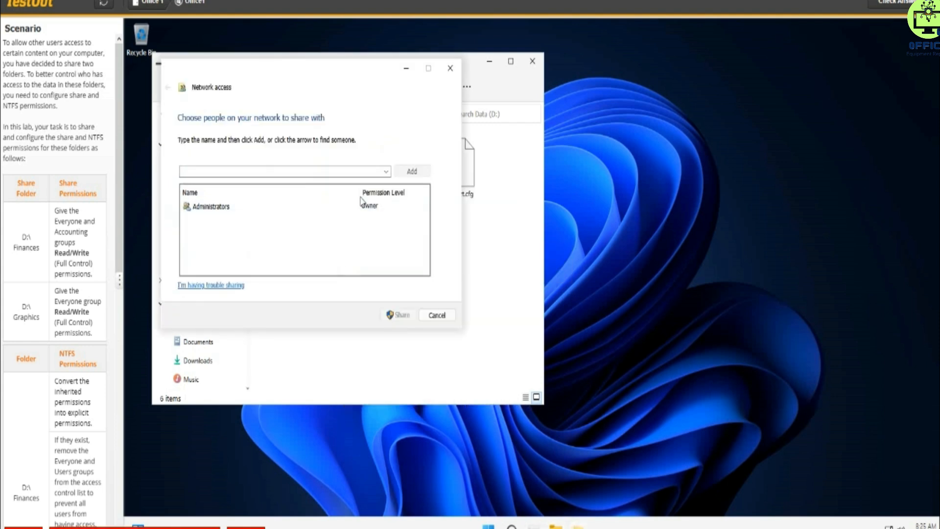
left_click(386, 172)
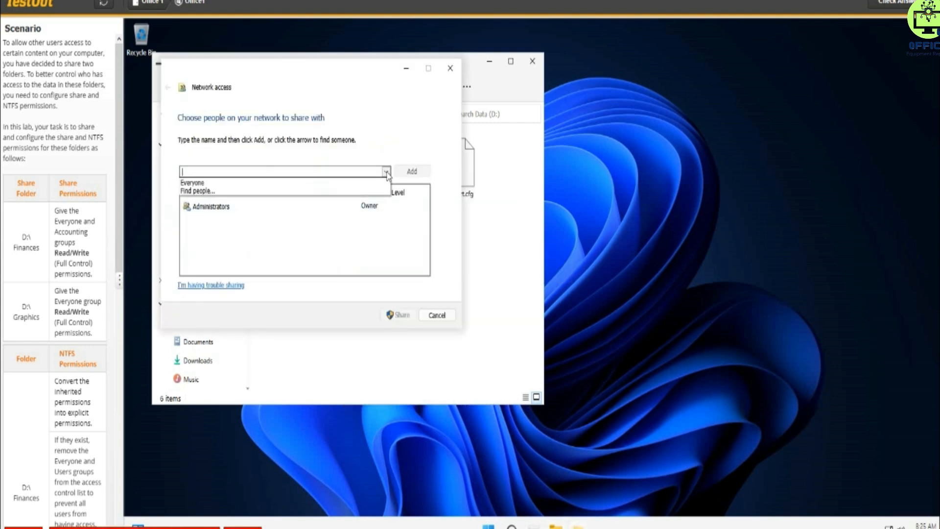
left_click(187, 184)
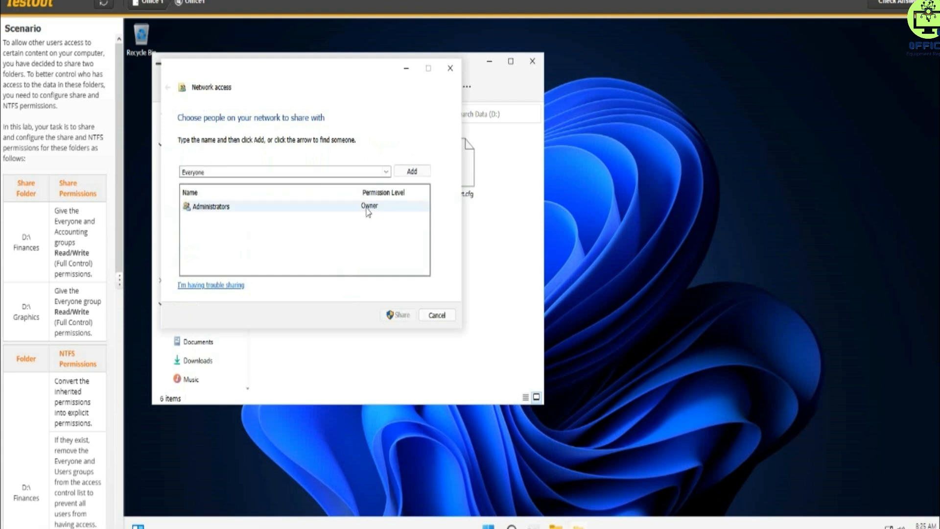
left_click(406, 173)
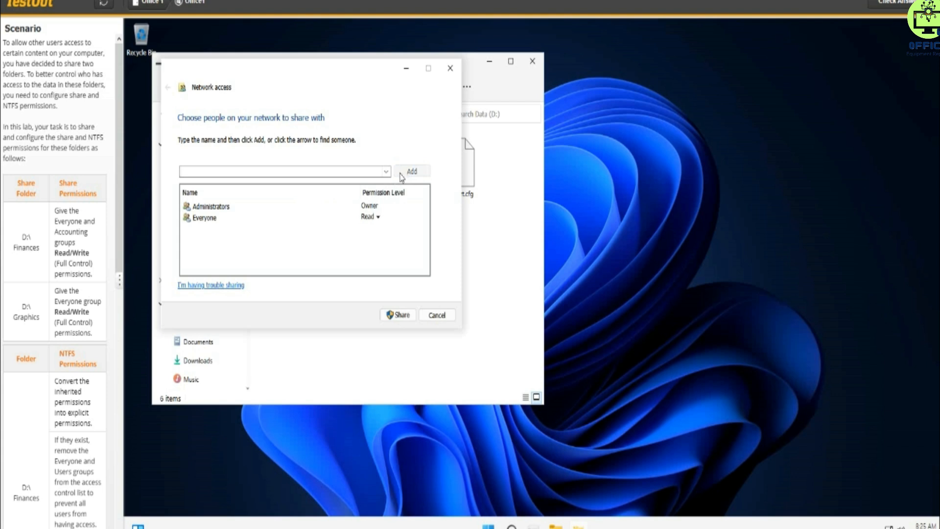
left_click(376, 217)
left_click(394, 235)
left_click(399, 317)
left_click(435, 316)
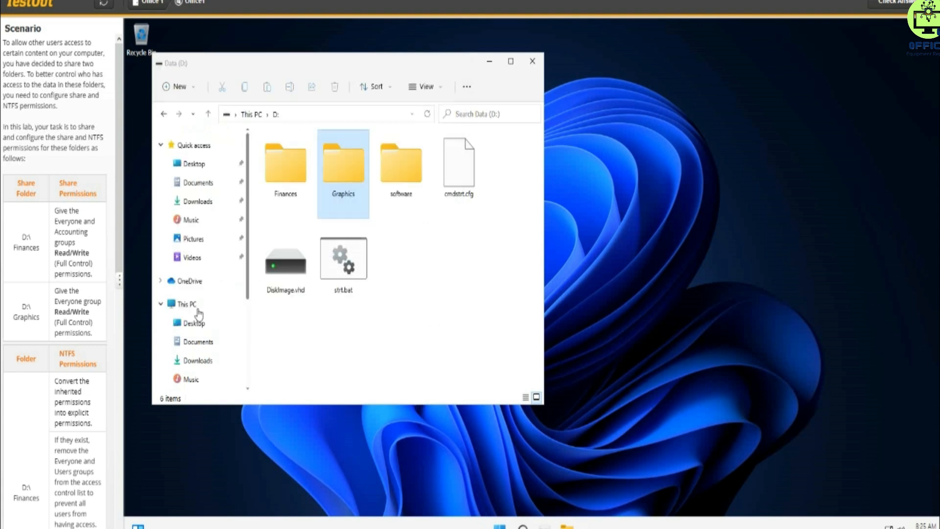
- Disable inheritance in the Finances folder's advanced security settings, converting inherited permissions into explicit ones, and apply the change
scroll(53, 397, "down", 2)
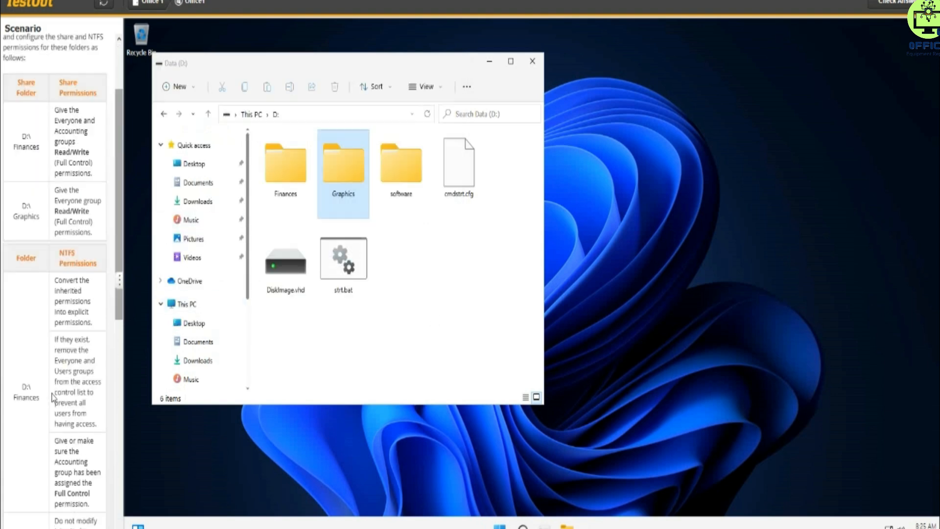
scroll(53, 397, "down", 2)
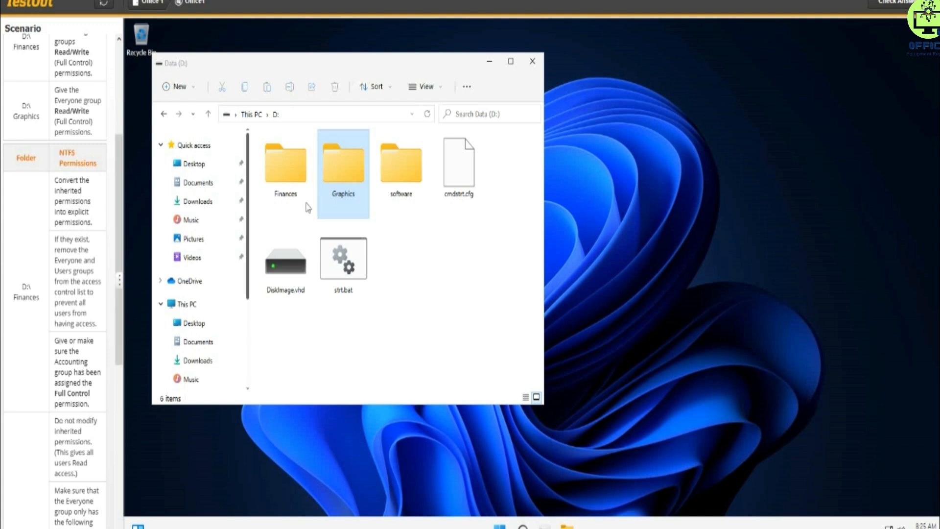
right_click(289, 169)
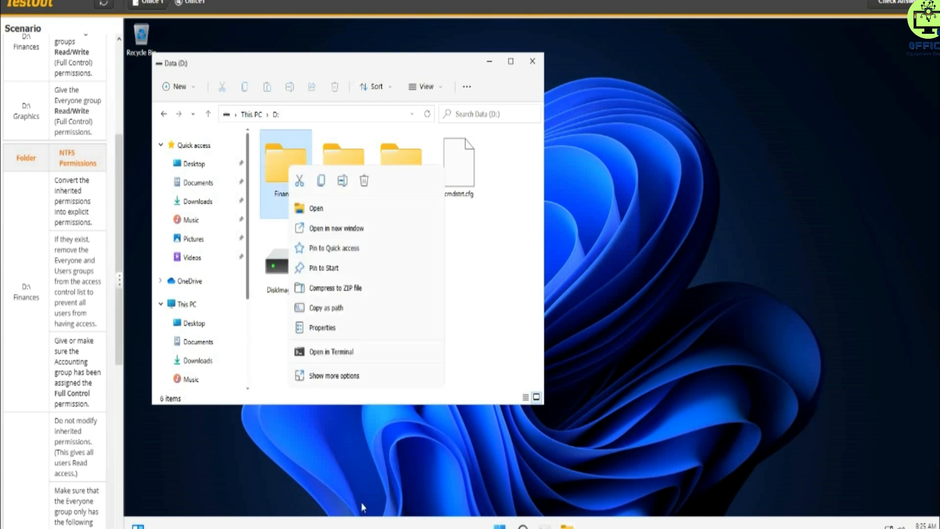
left_click(333, 334)
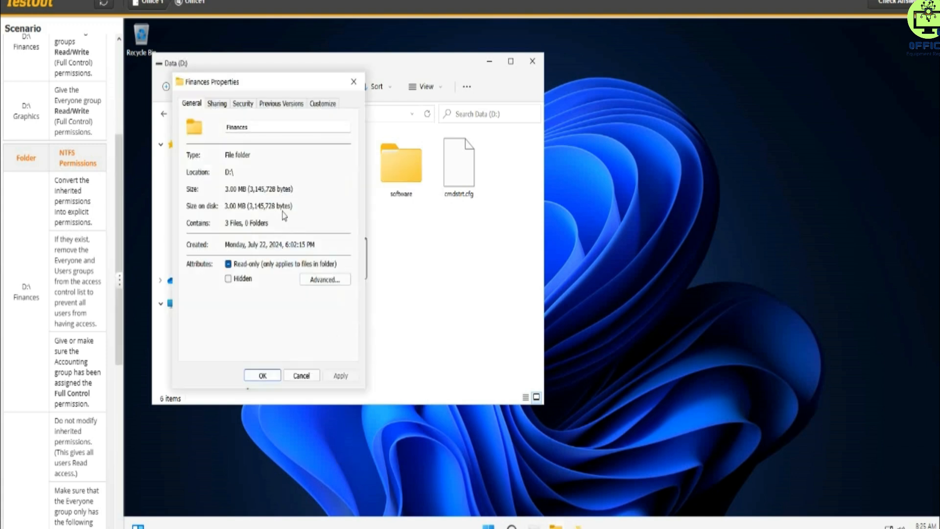
left_click(240, 105)
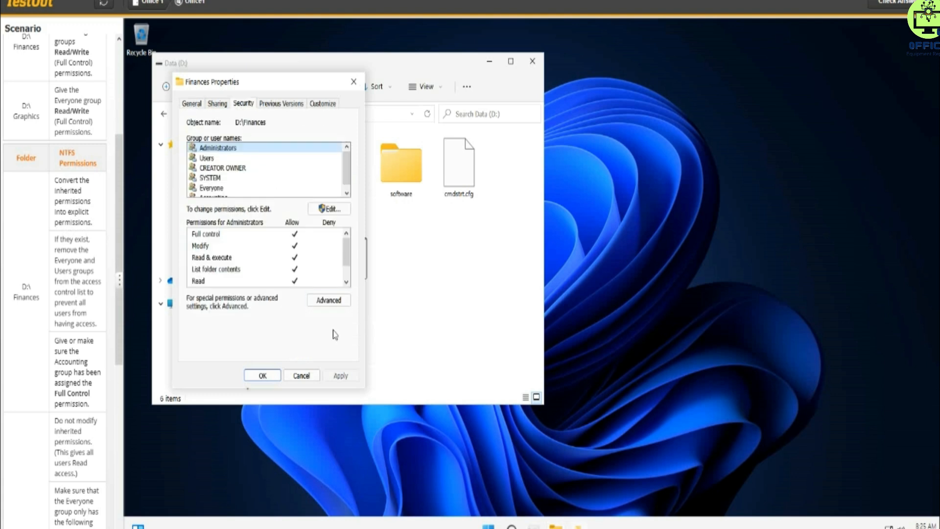
left_click(328, 301)
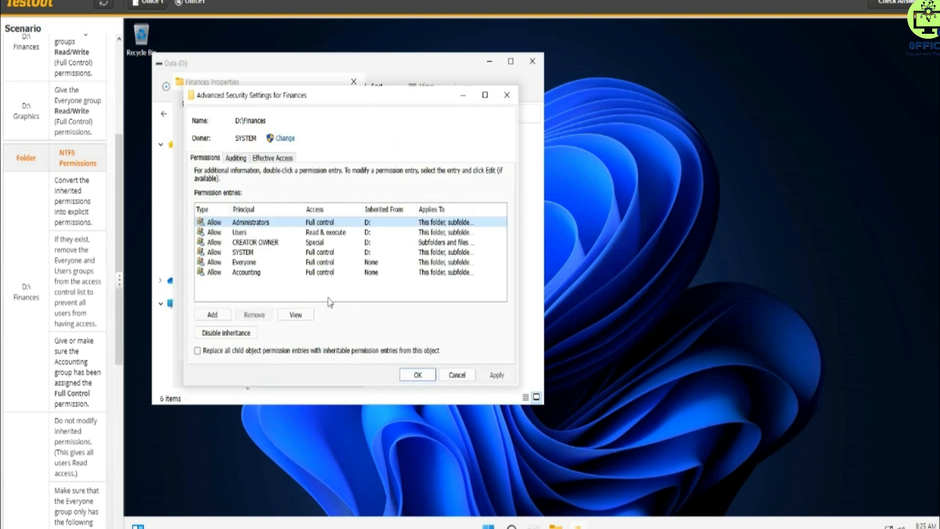
left_click(223, 333)
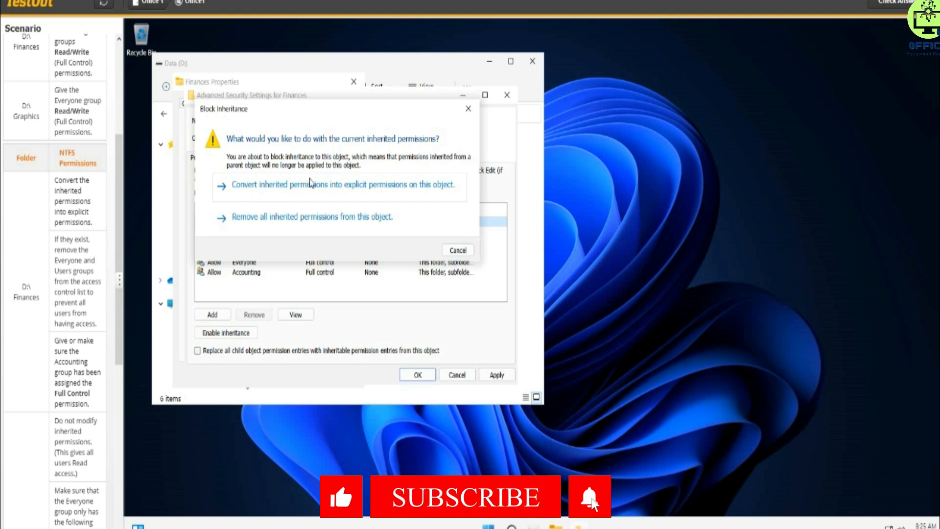
left_click(391, 192)
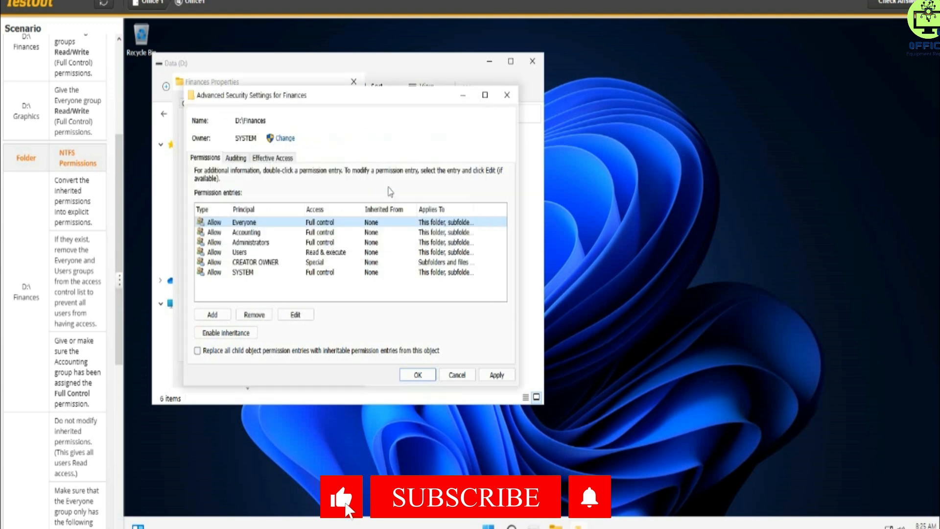
left_click(495, 377)
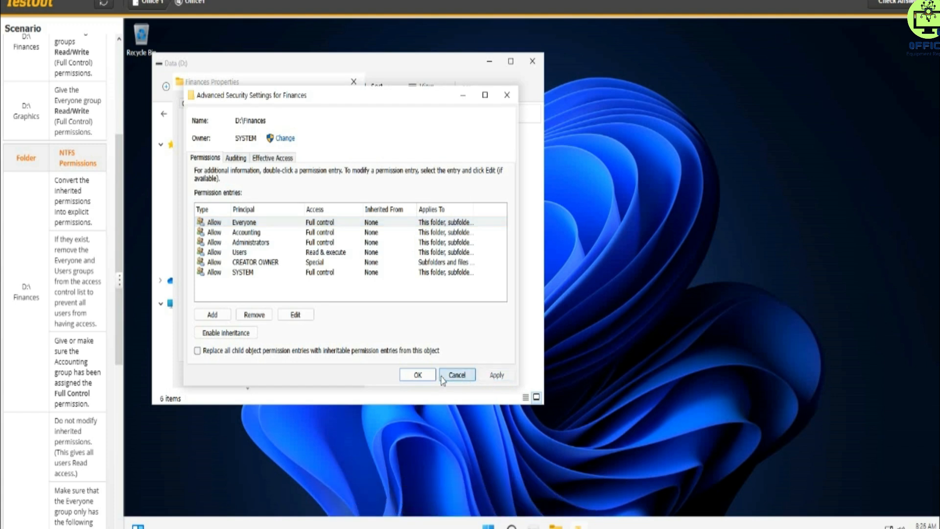
- Close the advanced security settings and remove the Everyone and Users groups from the Finances folder's permissions
left_click(418, 375)
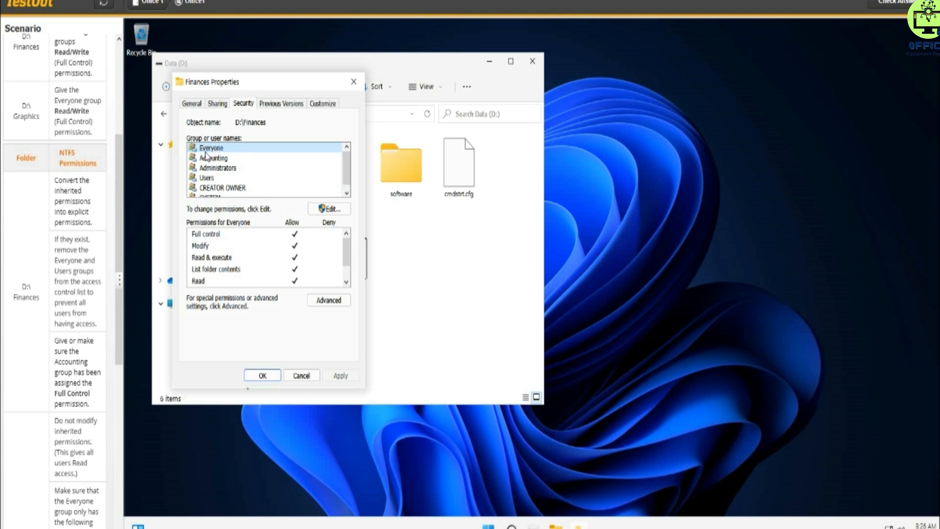
left_click(327, 209)
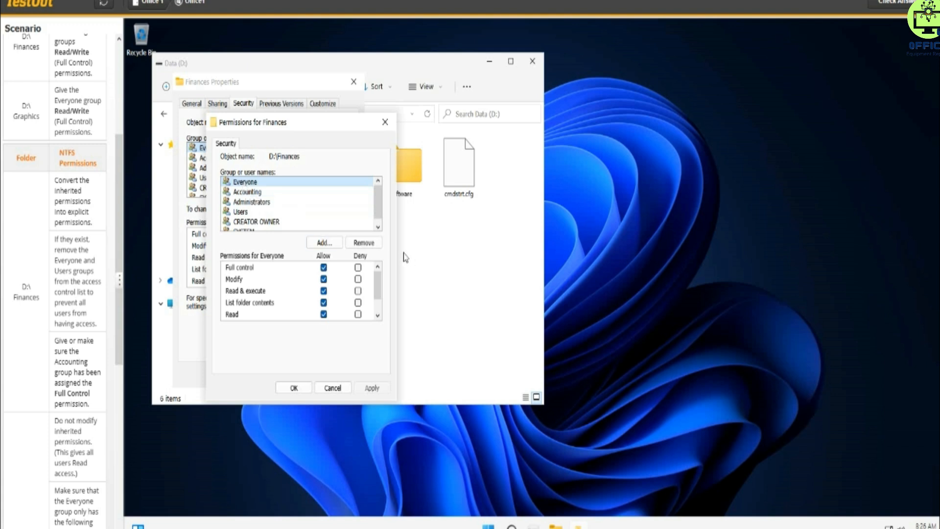
left_click(365, 243)
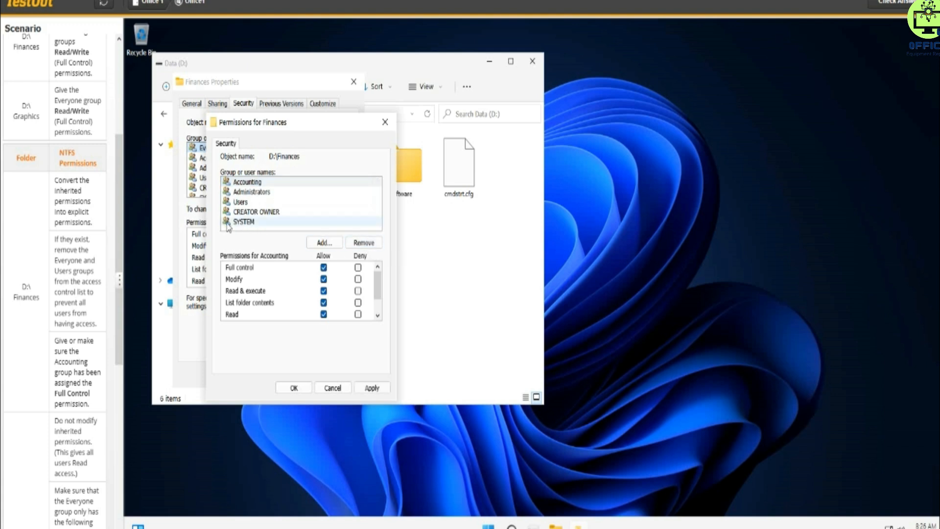
left_click(241, 202)
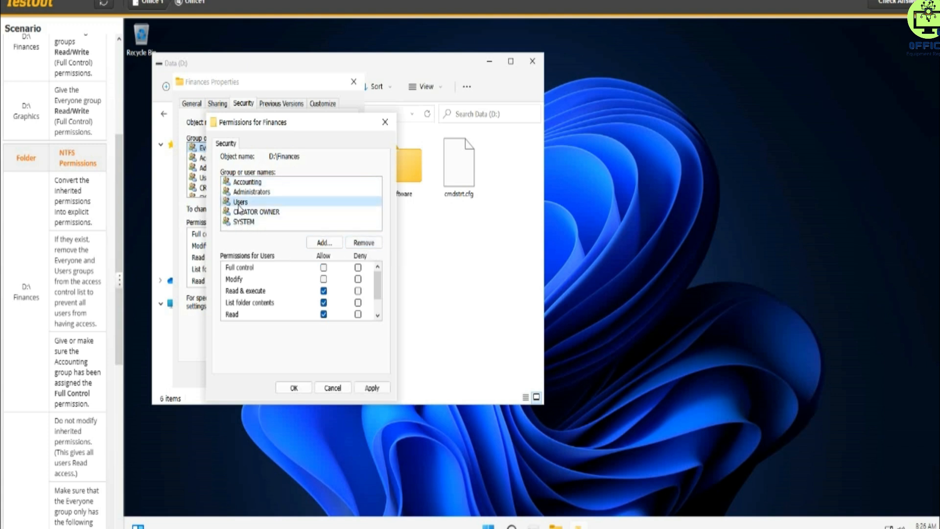
left_click(363, 243)
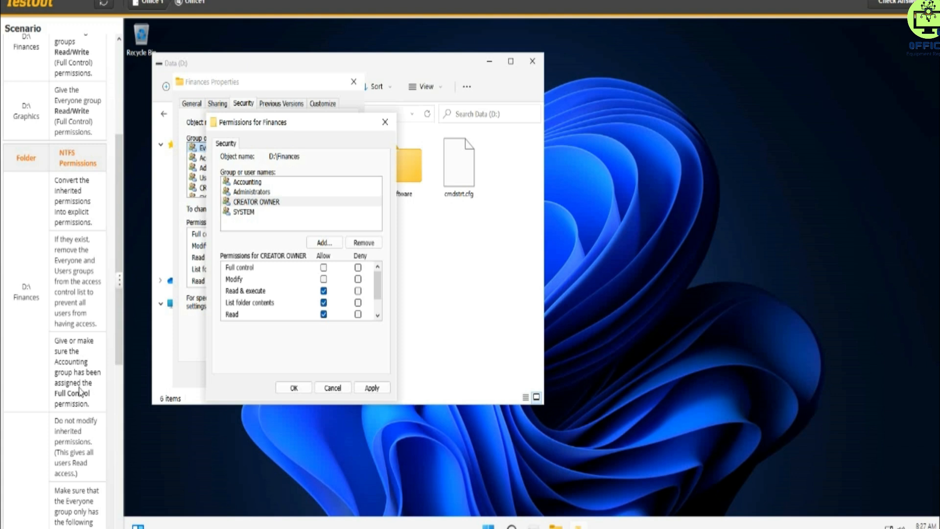
- Review the Accounting group's permissions on the Finances folder, and apply and confirm the folder's permission changes
left_click(249, 184)
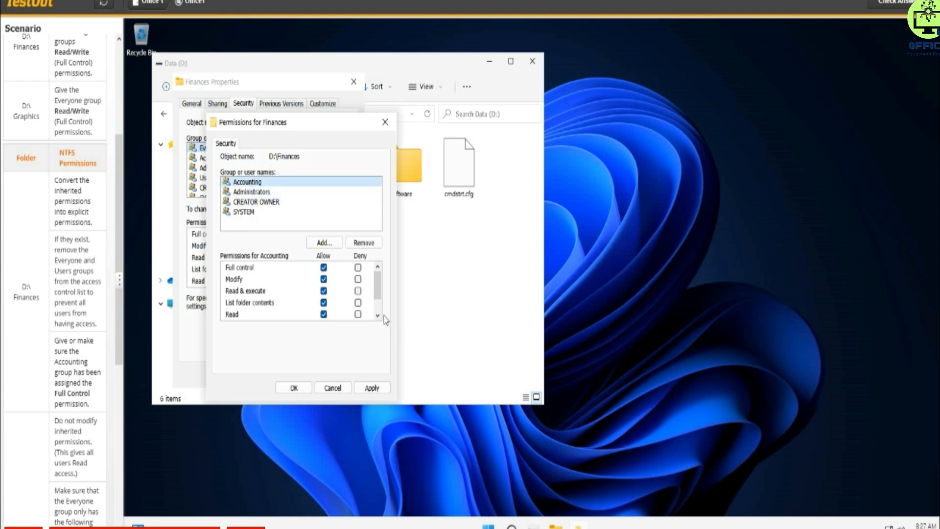
scroll(379, 310, "down", 1)
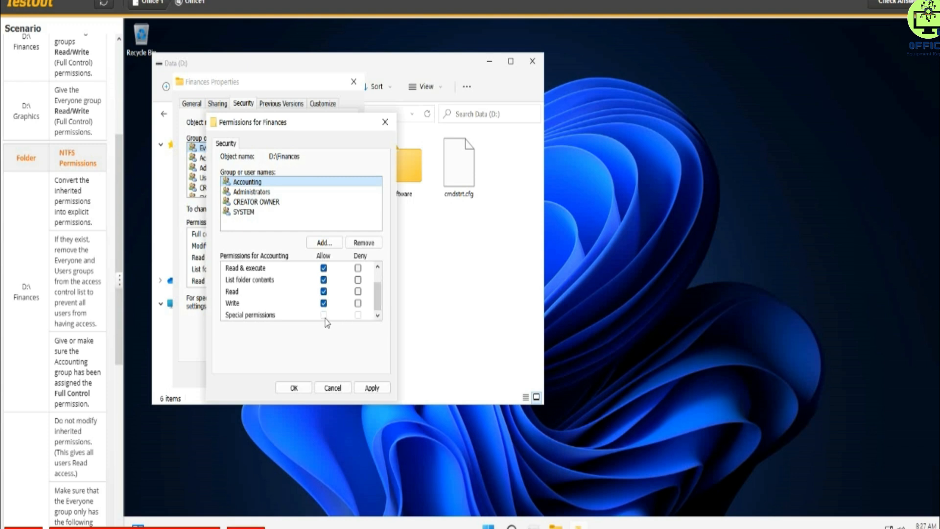
scroll(378, 301, "up", 1)
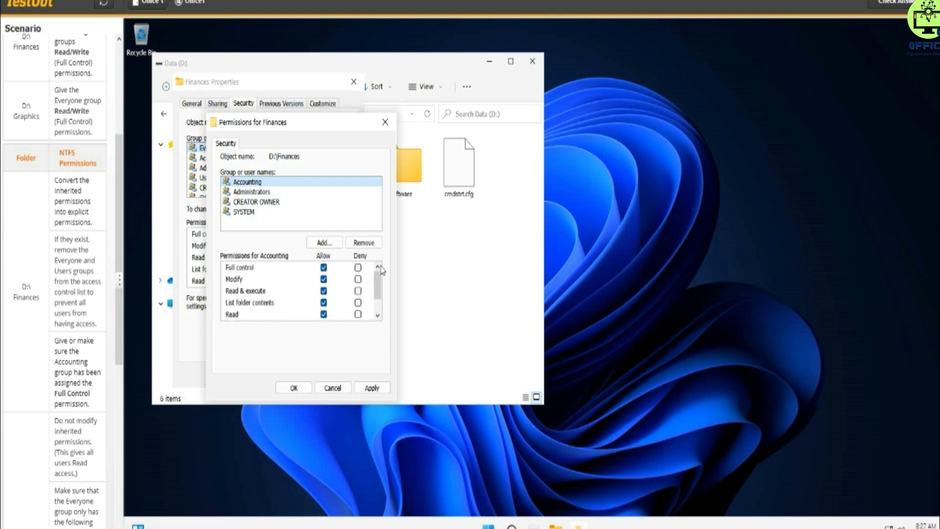
scroll(375, 293, "down", 1)
scroll(372, 310, "up", 1)
scroll(374, 295, "down", 1)
scroll(376, 294, "up", 1)
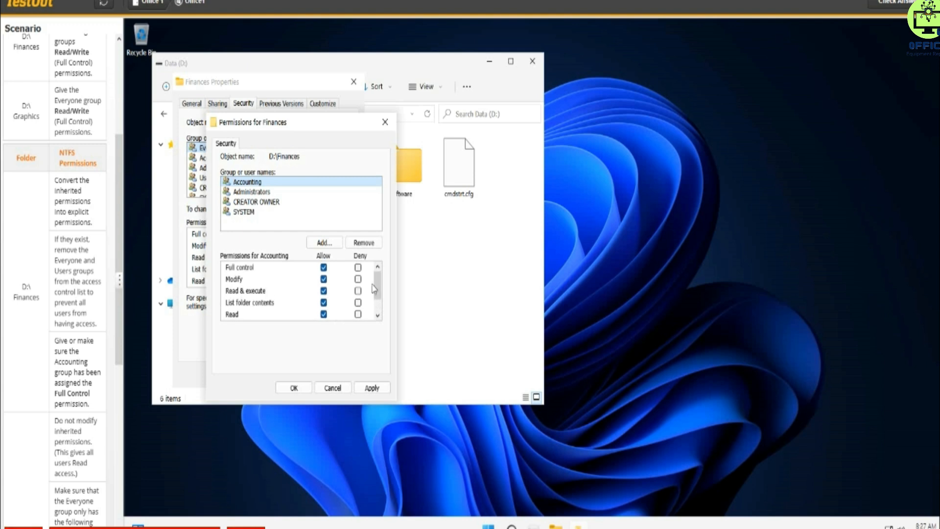
left_click_drag(377, 292, 375, 269)
left_click(370, 387)
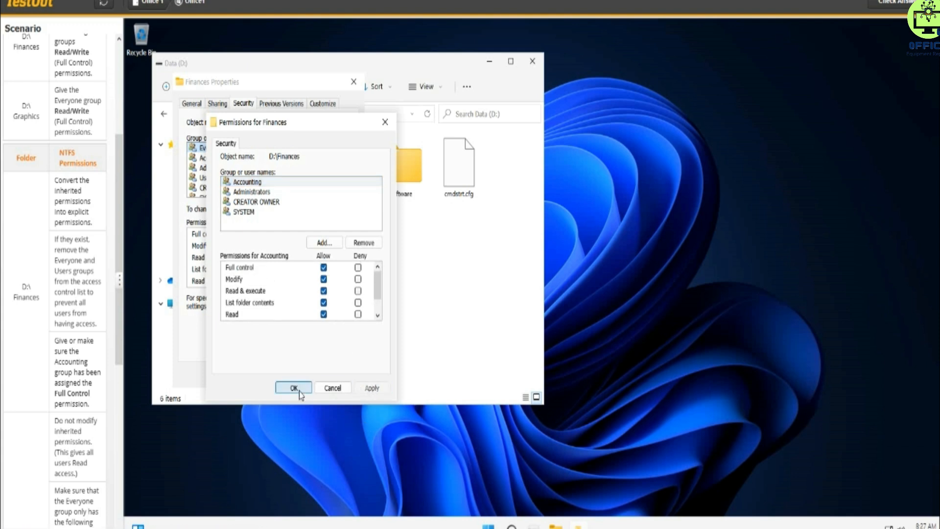
left_click(298, 387)
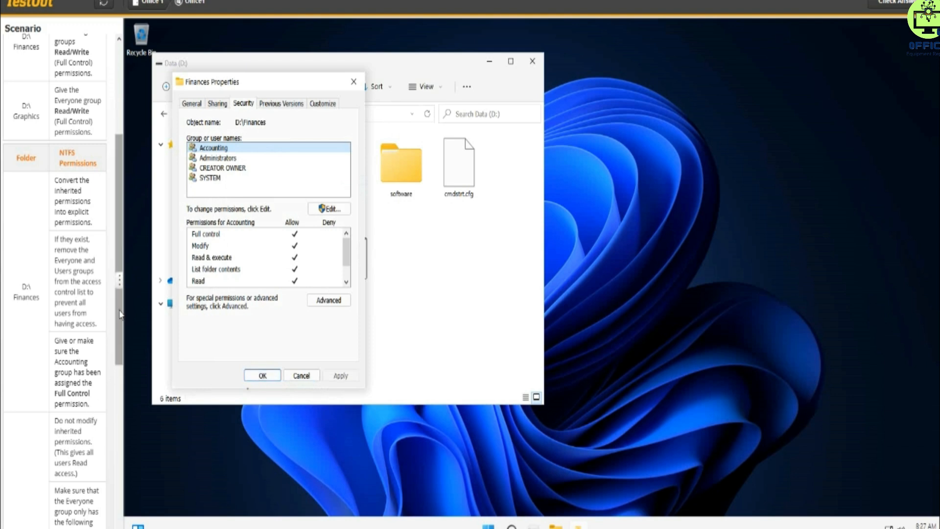
scroll(110, 325, "down", 3)
scroll(112, 387, "down", 2)
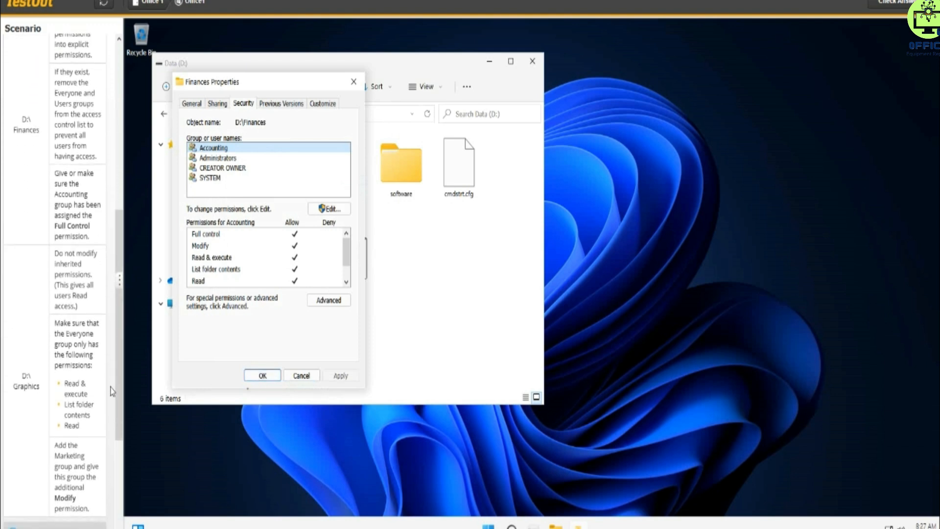
left_click(260, 375)
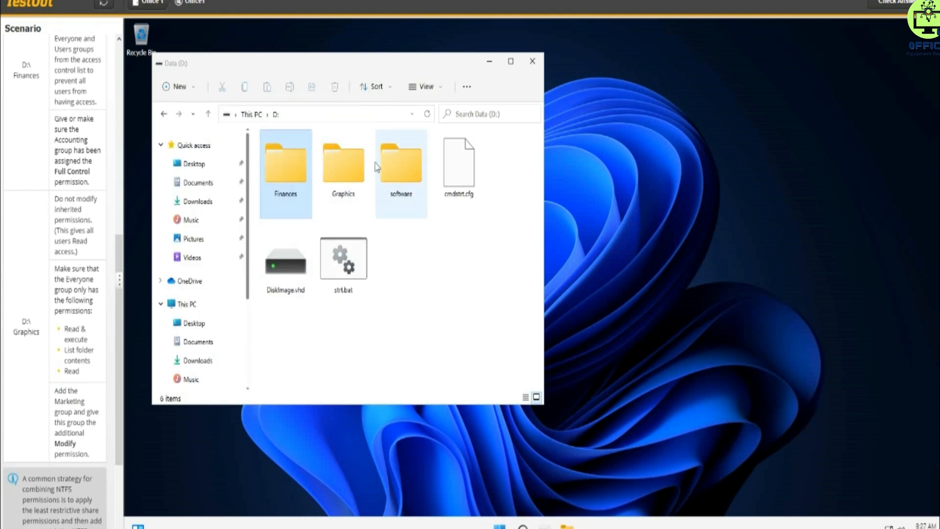
- Open the Graphics folder's security properties and examine the permissions of the Everyone group
left_click(352, 173)
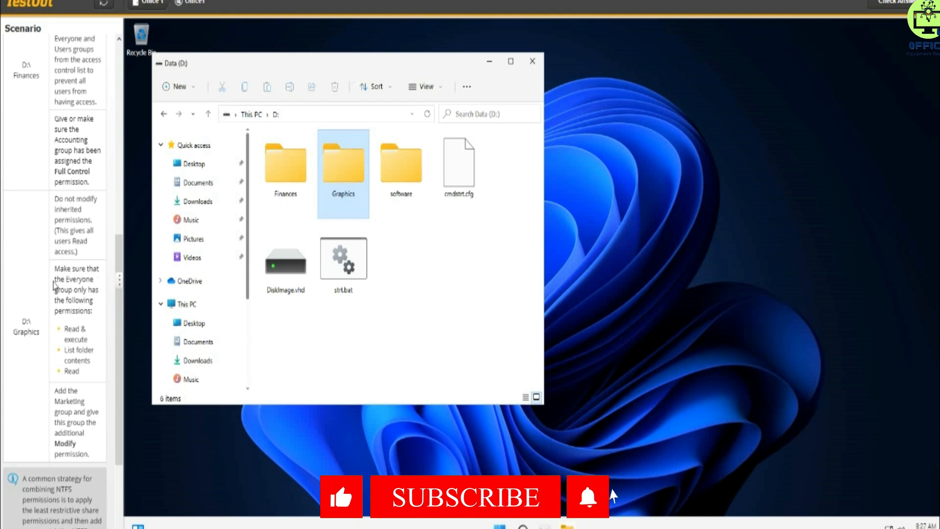
right_click(343, 169)
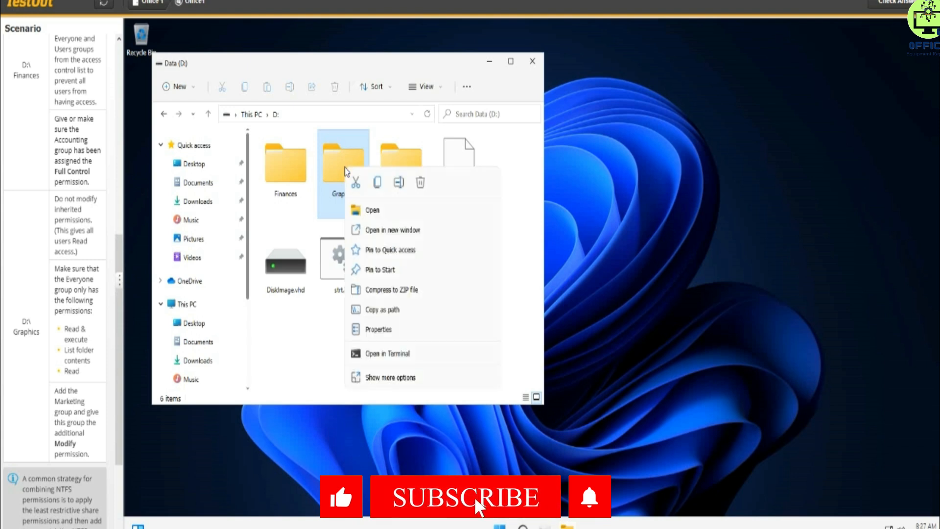
left_click(374, 329)
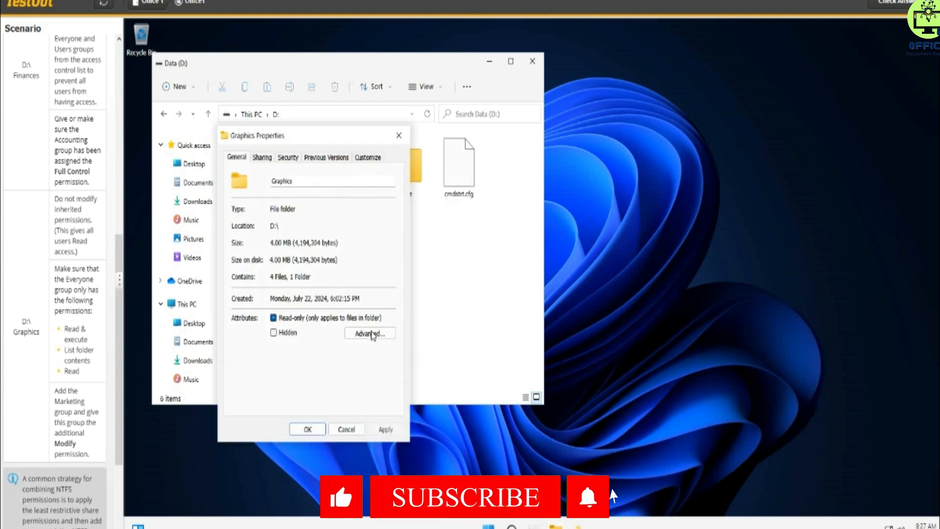
left_click(289, 158)
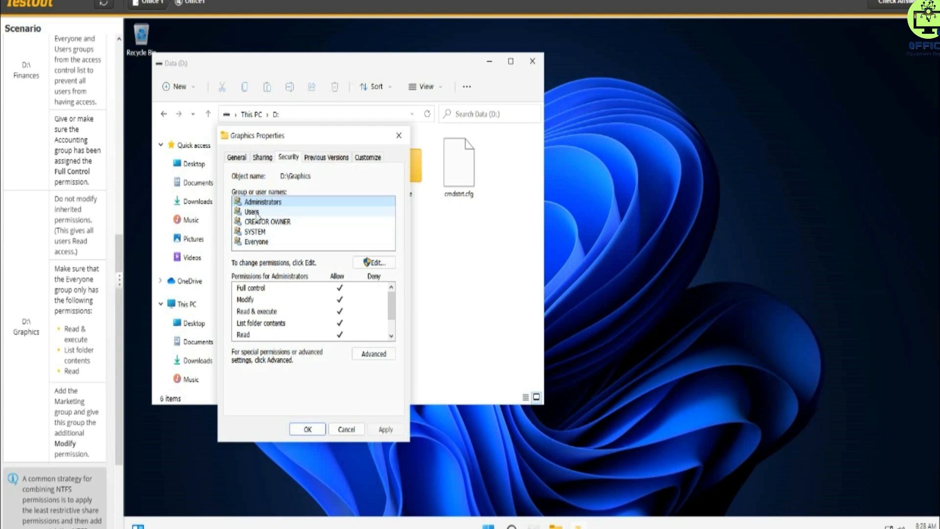
left_click(256, 242)
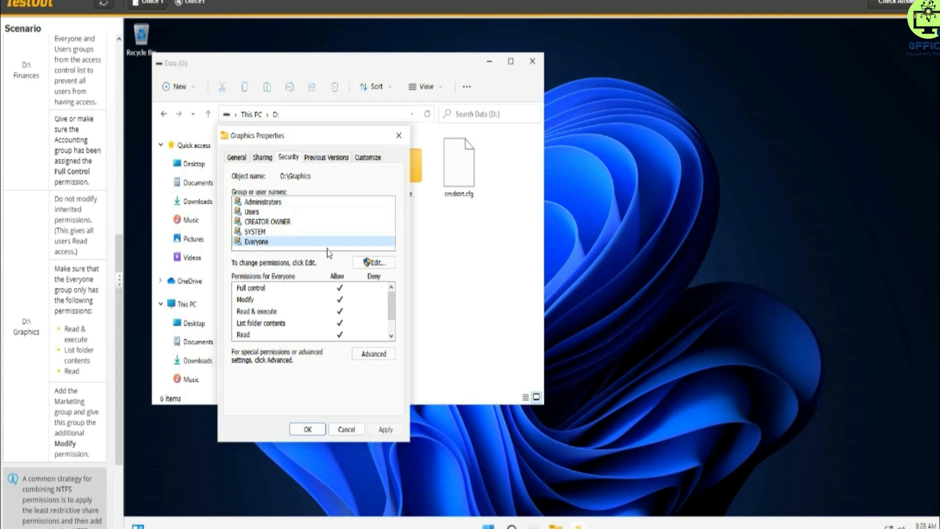
left_click_drag(391, 304, 393, 329)
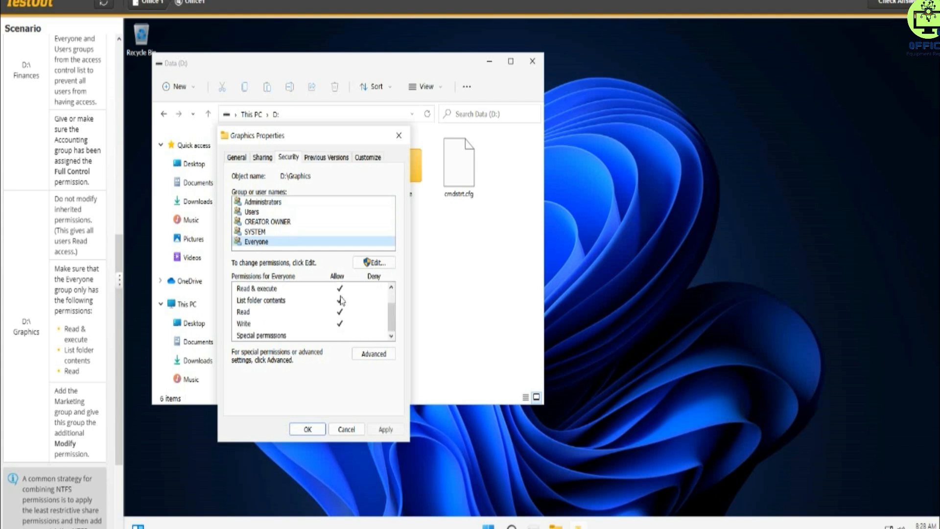
- Edit the Graphics folder's permissions to remove the allowed Full control and Write from the Everyone group, and apply the change
left_click(369, 263)
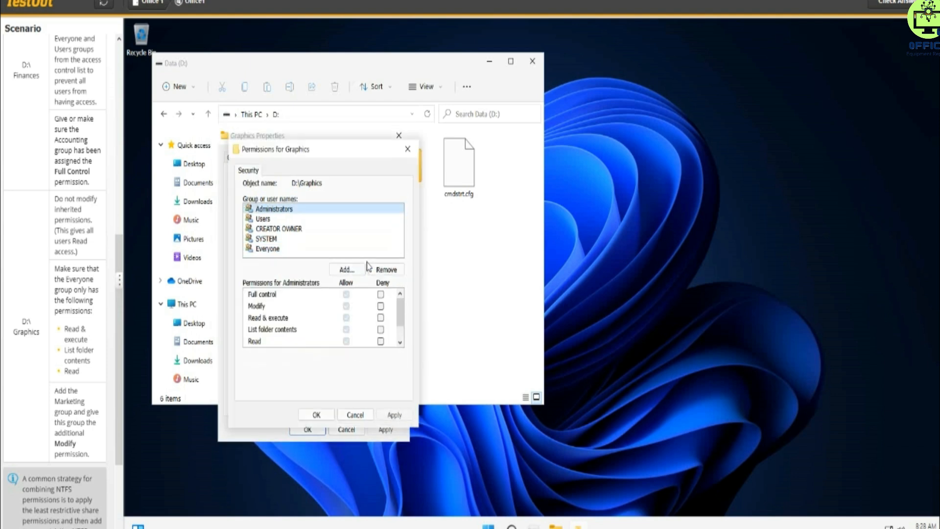
left_click(269, 252)
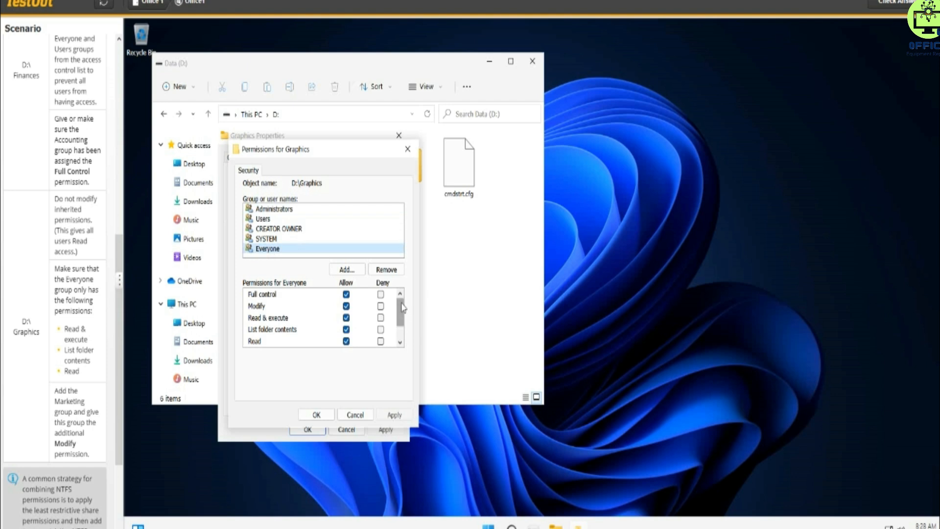
left_click(346, 294)
left_click_drag(401, 317, 403, 329)
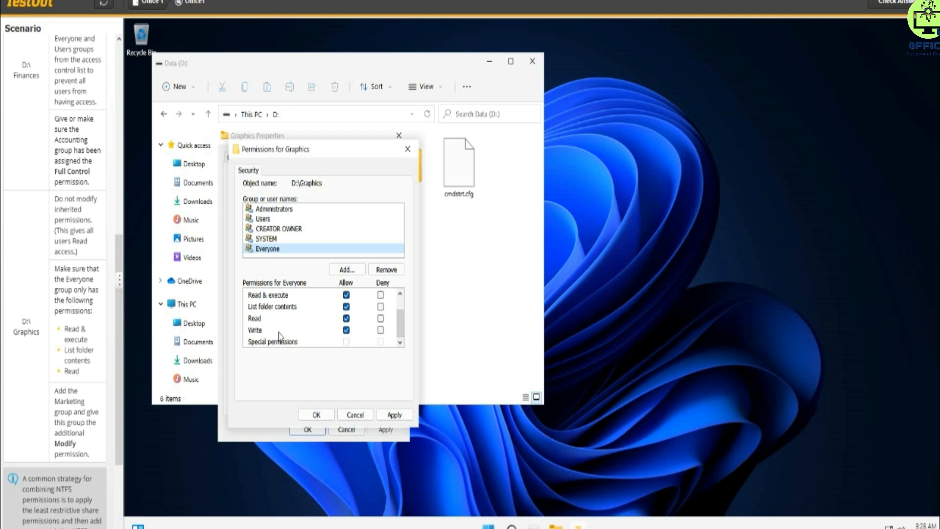
left_click(346, 330)
mouse_move(401, 318)
left_mouse_down()
mouse_move(401, 332)
mouse_move(402, 317)
left_mouse_up()
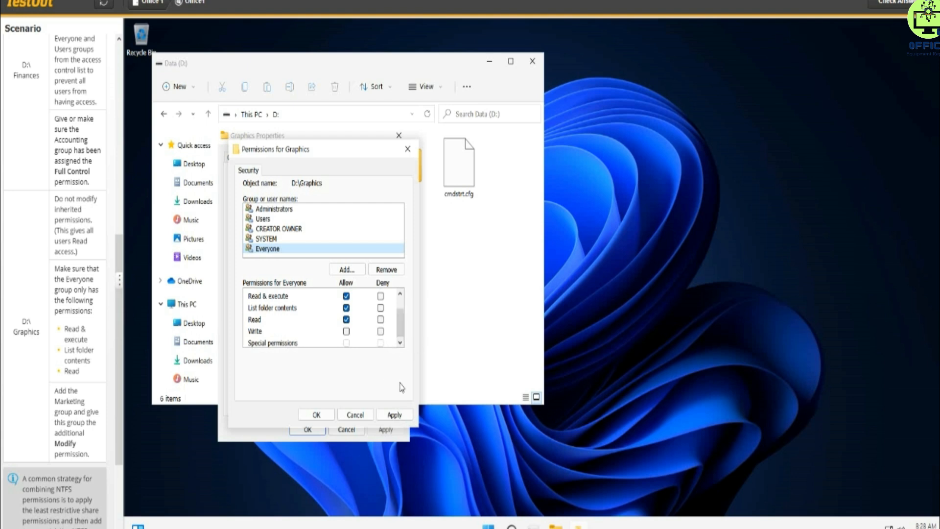
left_click(394, 415)
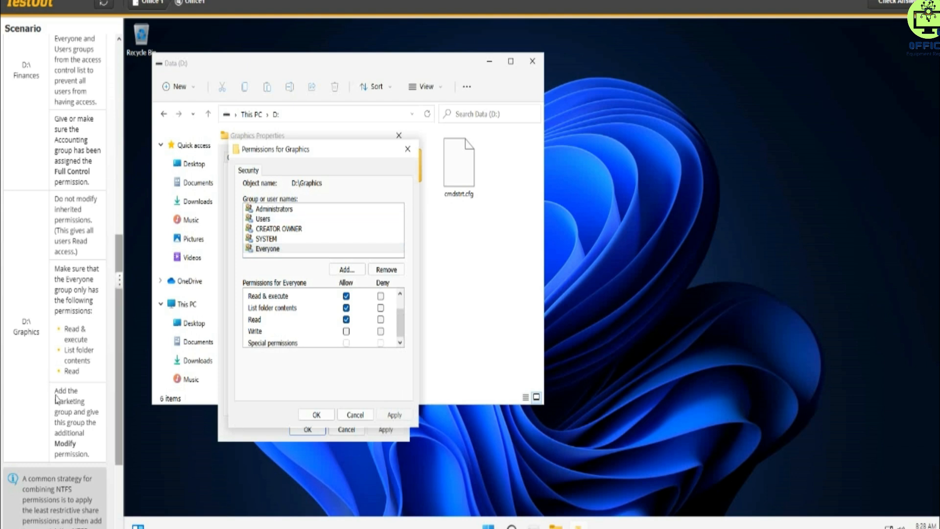
- Add the Marketing group to the Graphics folder's permissions, checking its name in CorpNet.local
left_click_drag(120, 342, 120, 375)
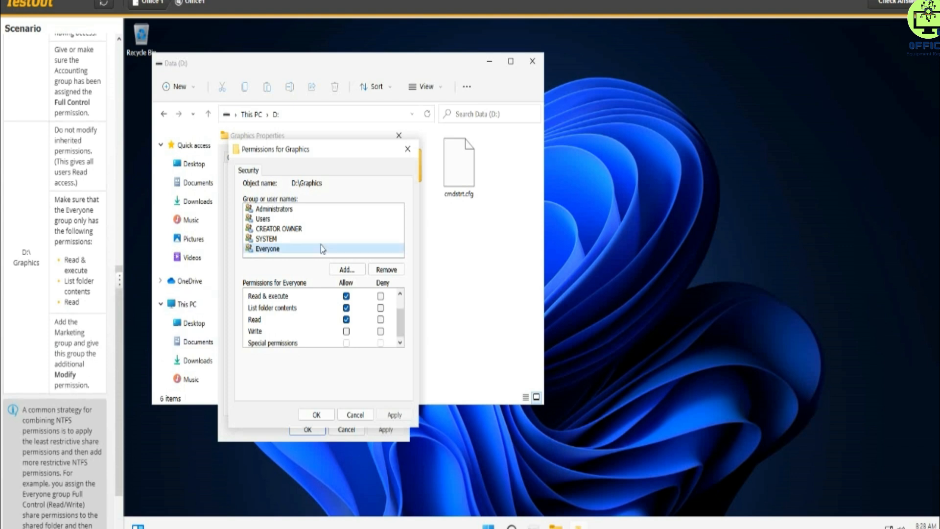
left_click(343, 271)
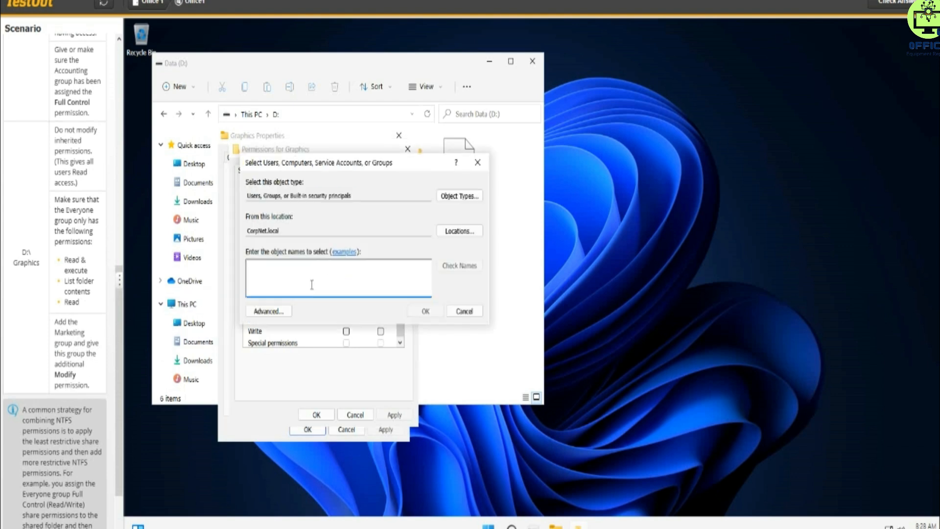
type("Mar")
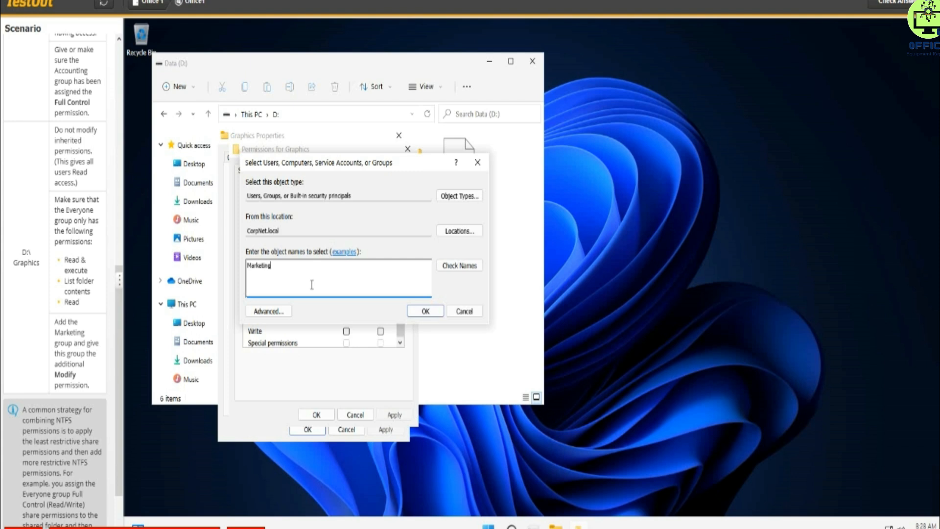
type("keting")
left_click(459, 265)
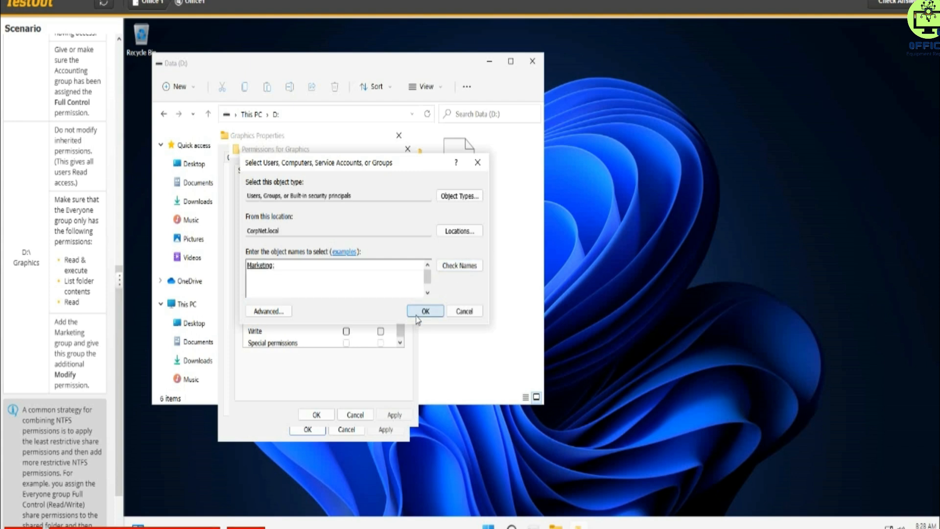
left_click(415, 314)
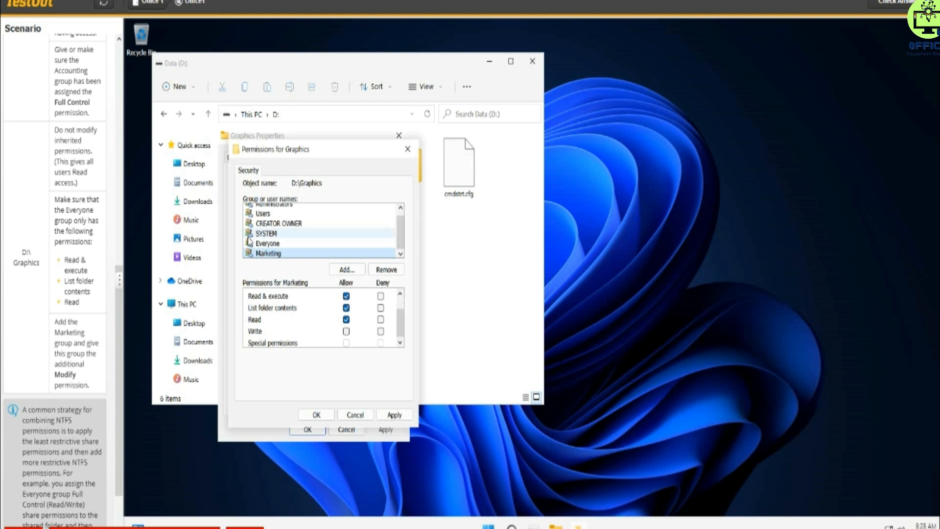
- Allow the Modify permission for the Marketing group on the Graphics folder, apply it and close the folder's properties
scroll(399, 323, "up", 2)
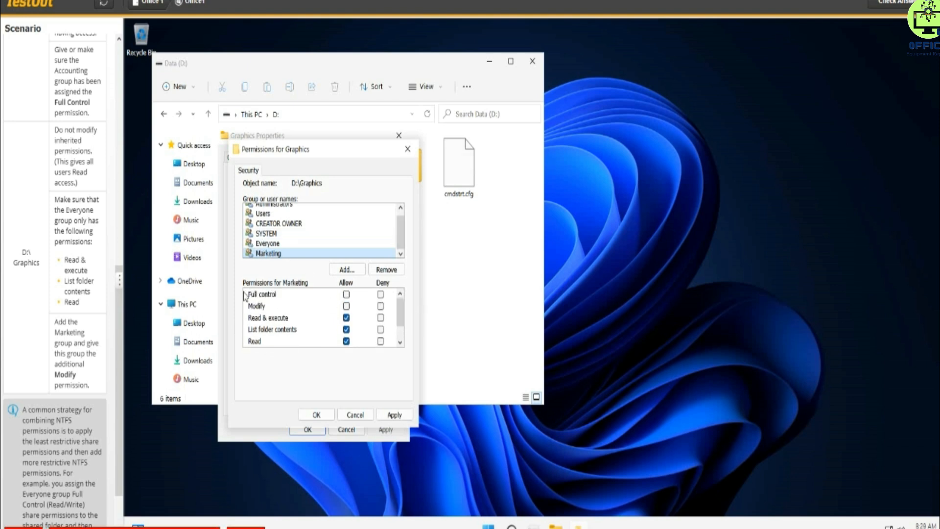
left_click(347, 305)
left_click(393, 414)
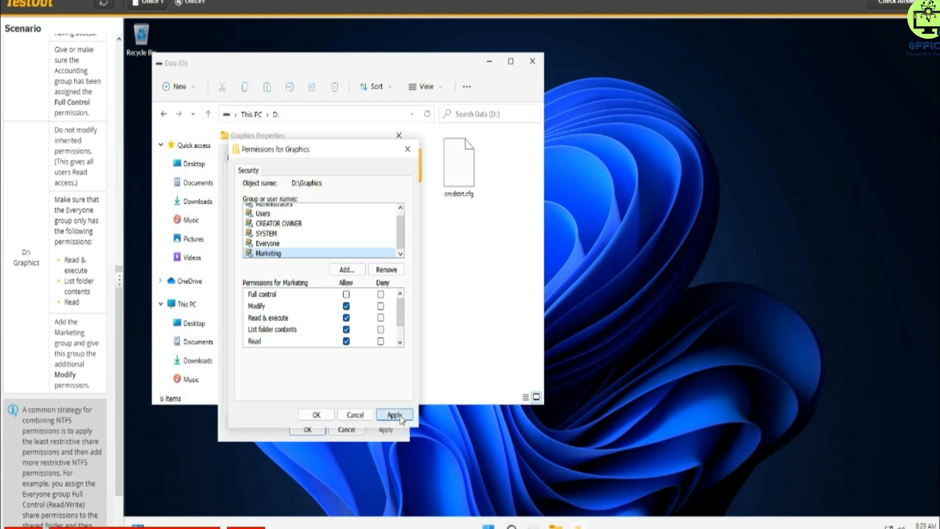
left_click(316, 417)
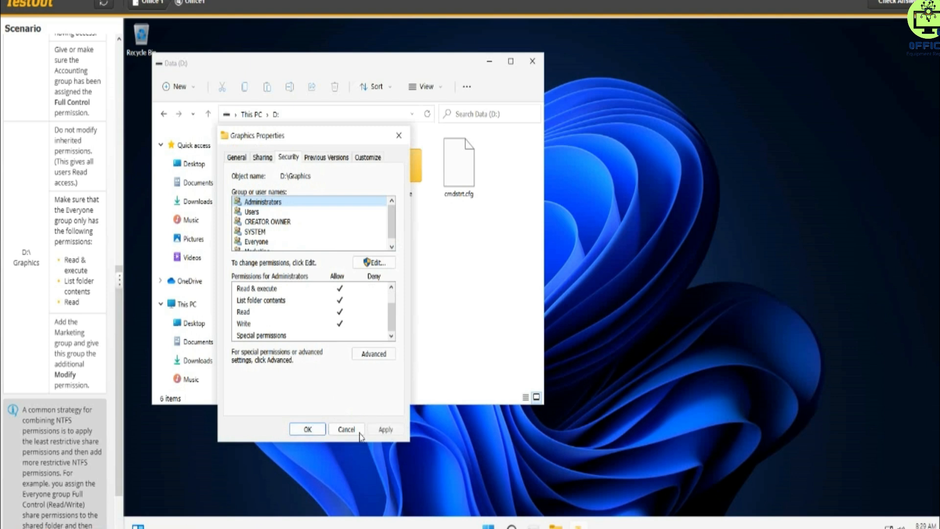
left_click(306, 429)
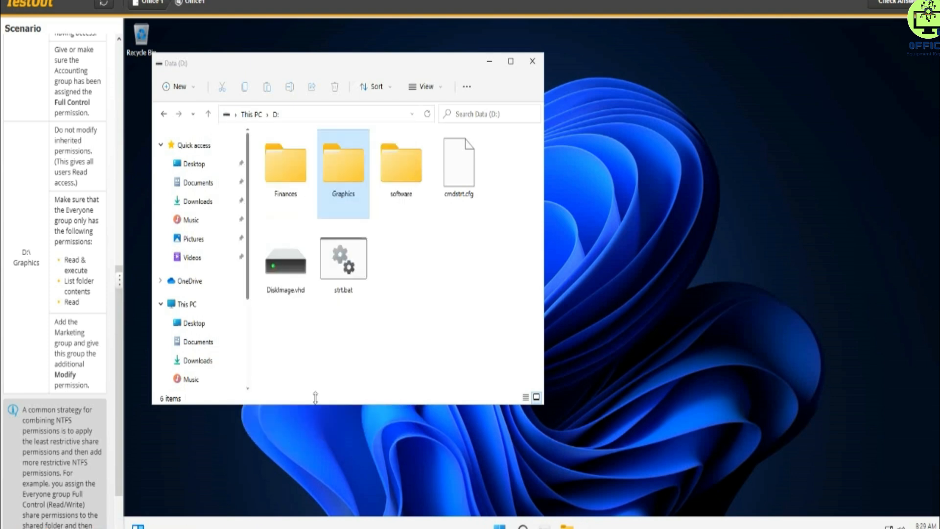
- Close the file window for the D: drive and check the lab answers
left_click(532, 61)
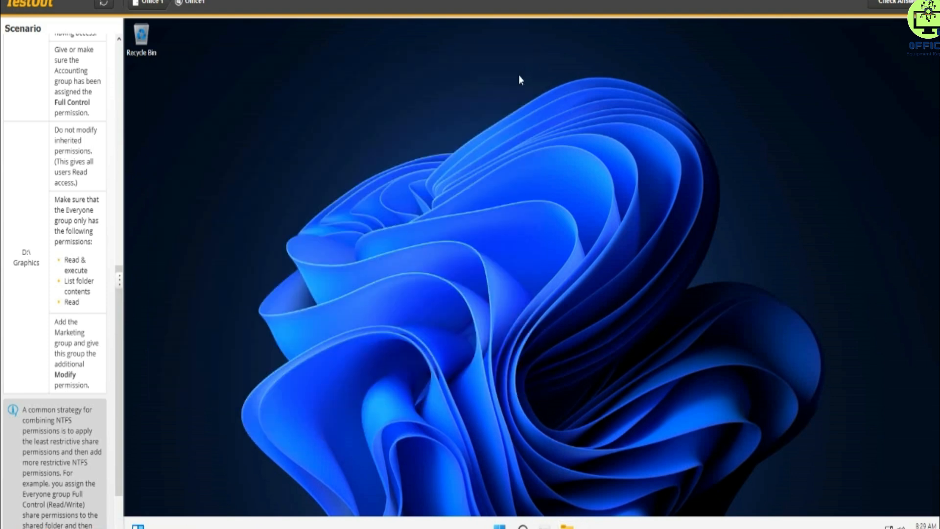
left_click(906, 6)
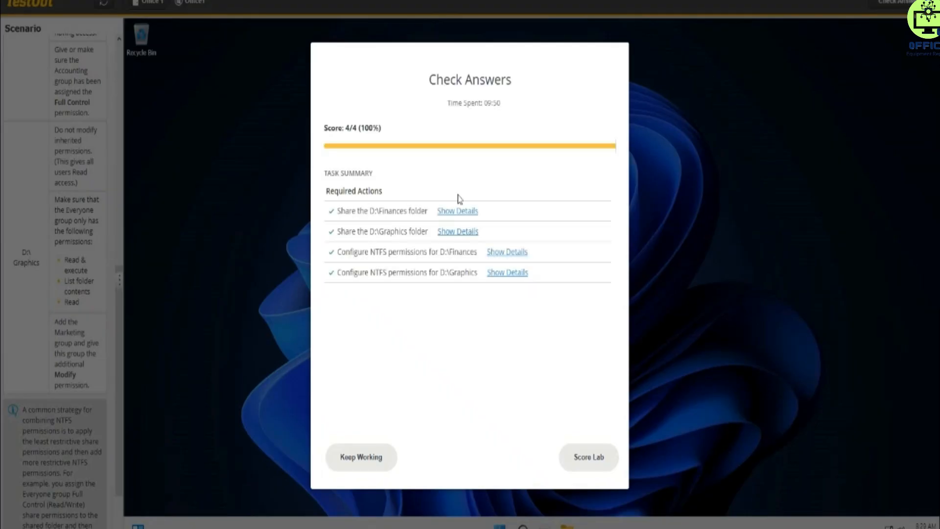